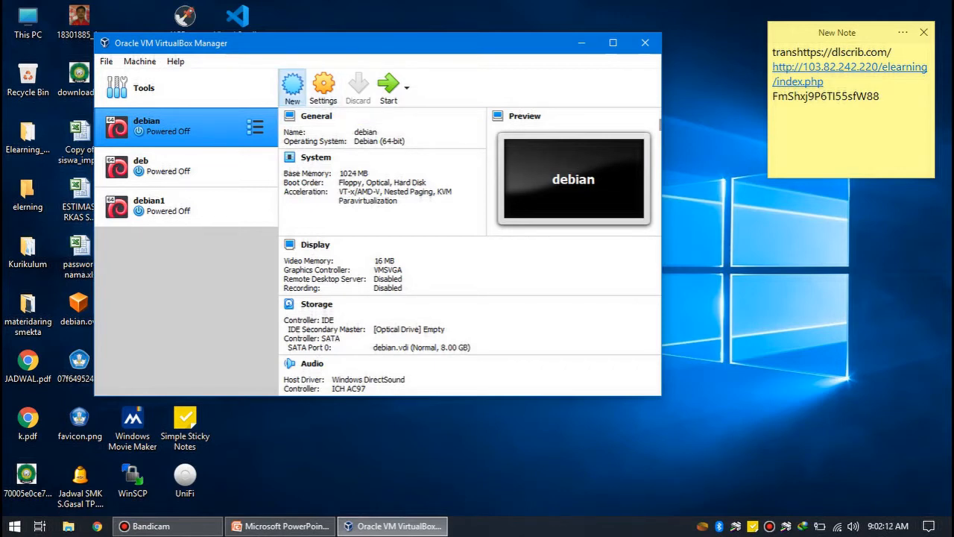
# - Start a new virtual machine named debian10 as Linux, Debian (64-bit), in the default machine folder
pyautogui.click(292, 86)
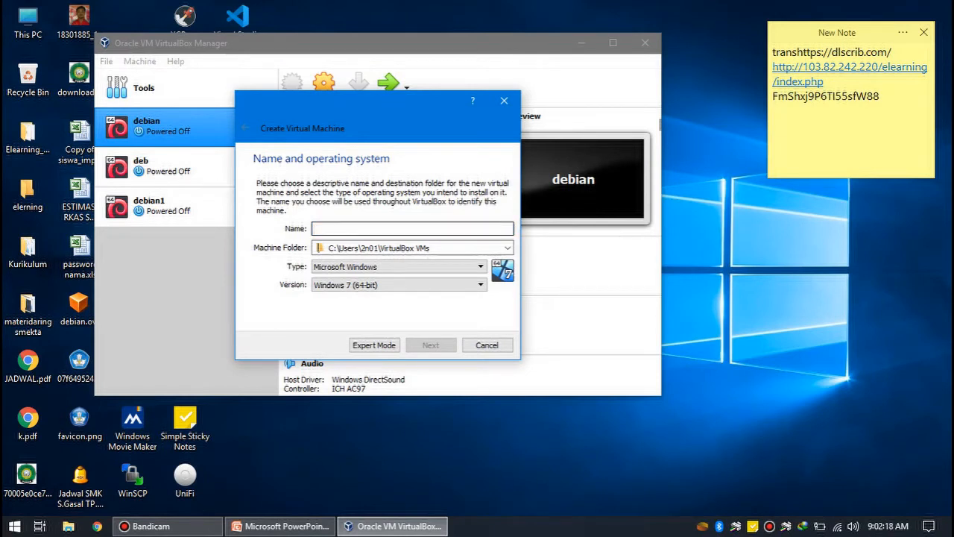
pyautogui.write('de')
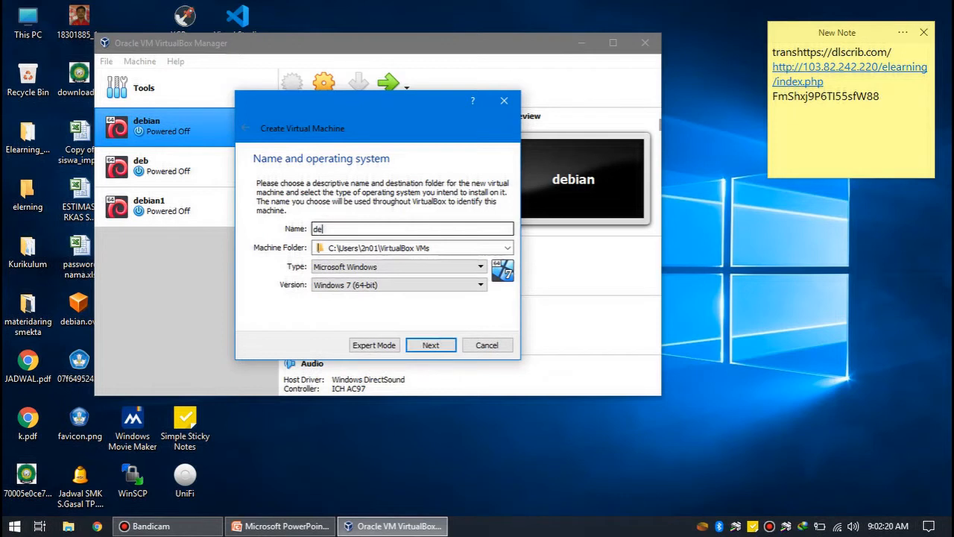
pyautogui.write('bian10')
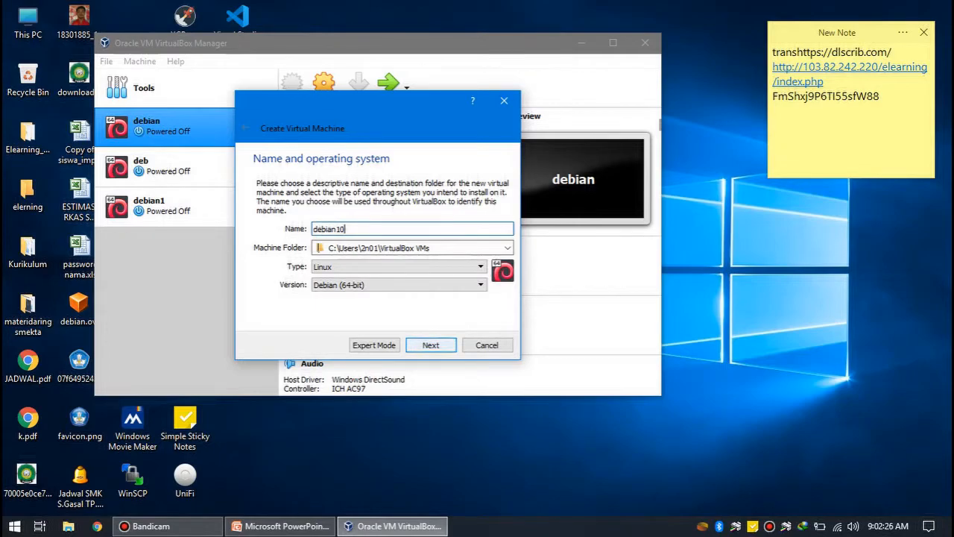
pyautogui.press('Return')
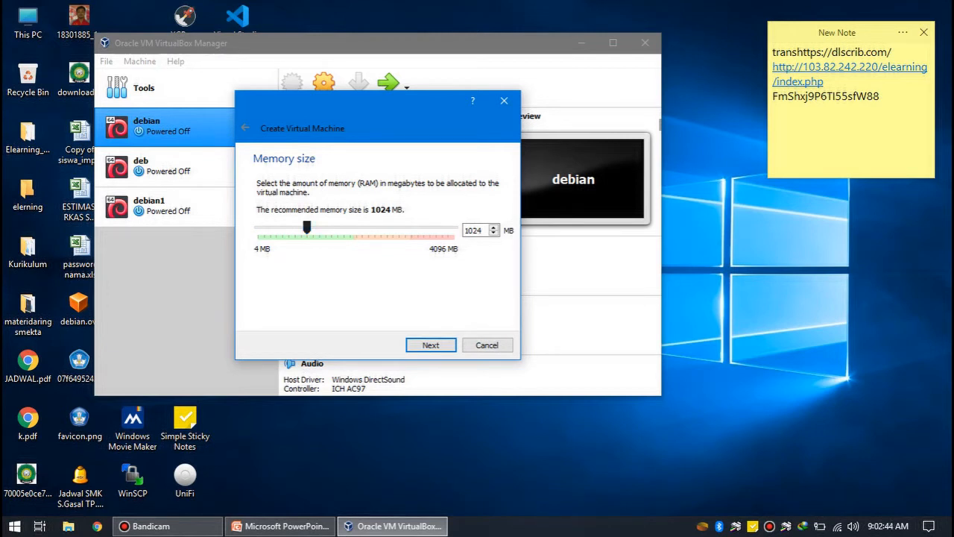
# - Allocate 1024 MB of memory to the new virtual machine
pyautogui.moveTo(306, 227); pyautogui.dragTo(356, 227)
pyautogui.moveTo(356, 227); pyautogui.dragTo(306, 227)
pyautogui.press('Return')
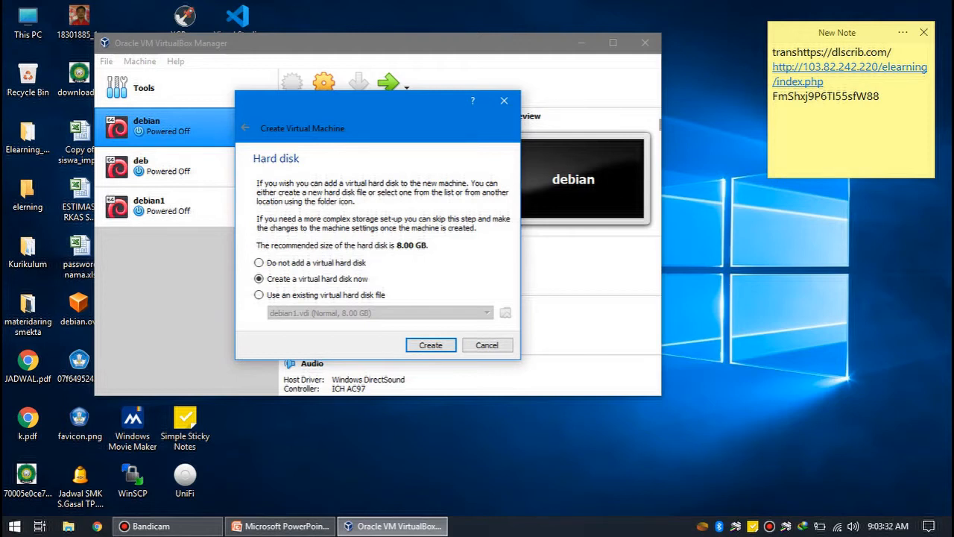
# - Create a dynamically allocated 8.00 GB VDI virtual hard disk for debian10
pyautogui.press('Return')
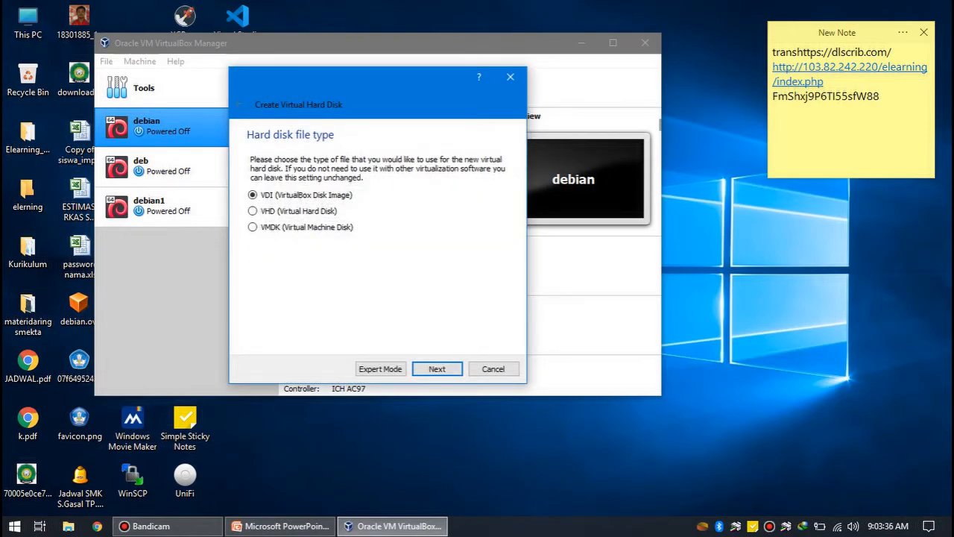
pyautogui.press('Return')
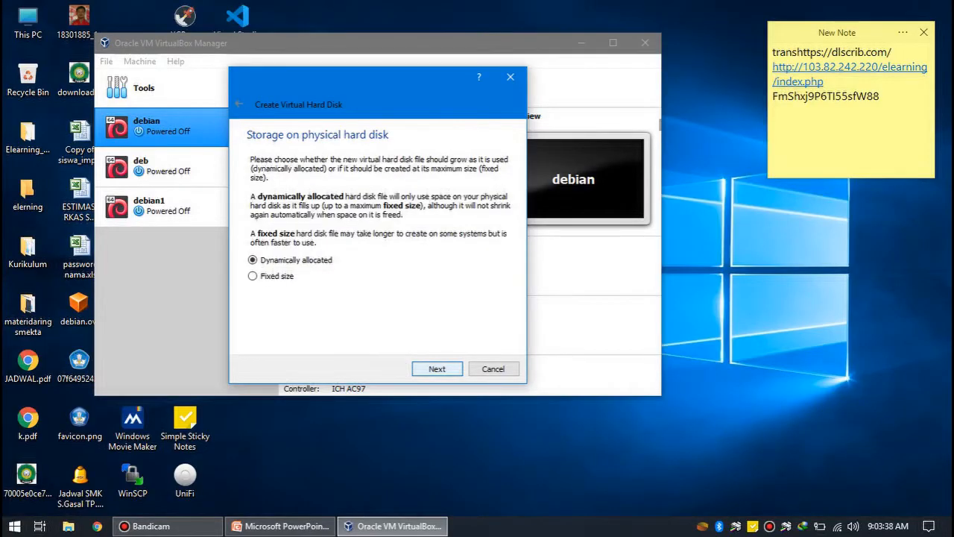
pyautogui.press('Return')
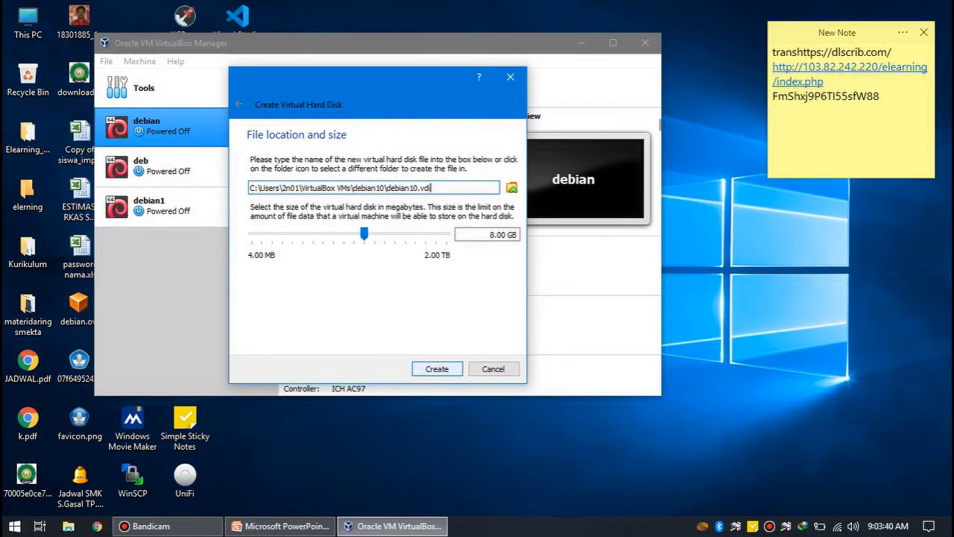
pyautogui.press('Return')
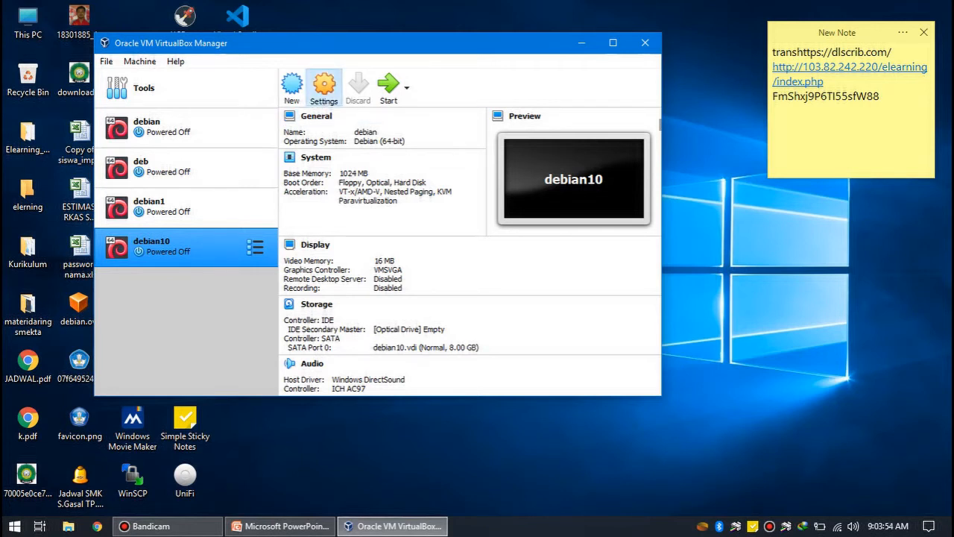
# - Attach debian-8.6.0-amd64-DVD-1.iso to debian10's empty IDE optical drive and save the storage settings
pyautogui.click(324, 86)
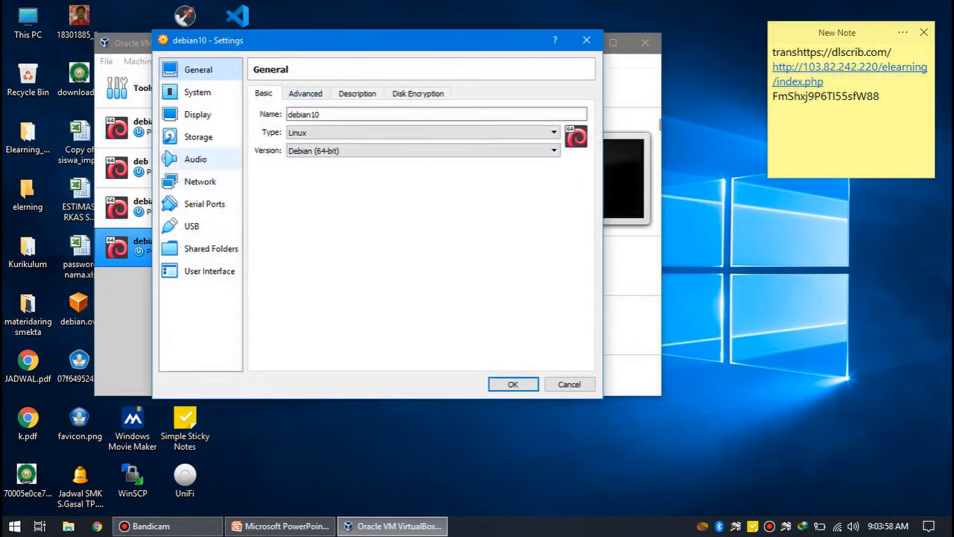
pyautogui.click(198, 136)
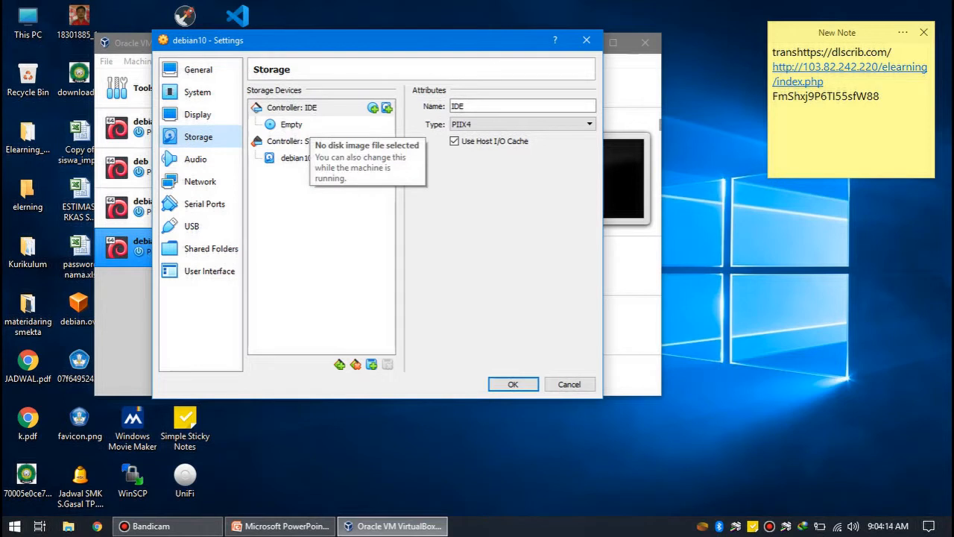
pyautogui.click(307, 125)
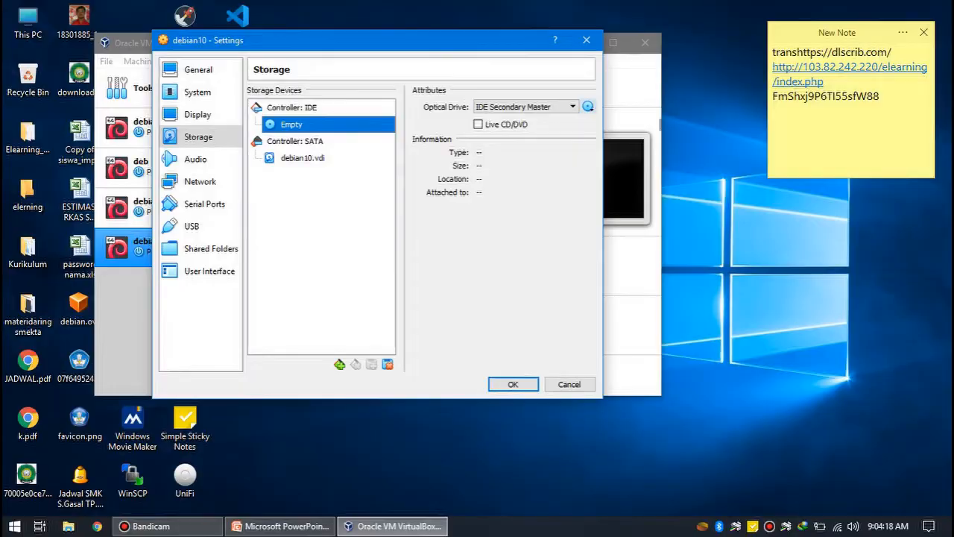
pyautogui.click(588, 107)
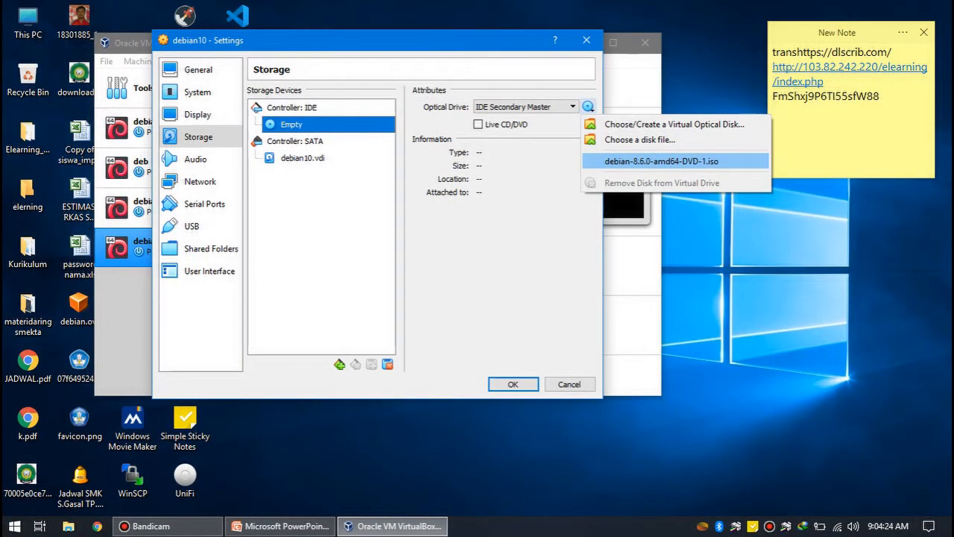
pyautogui.click(662, 161)
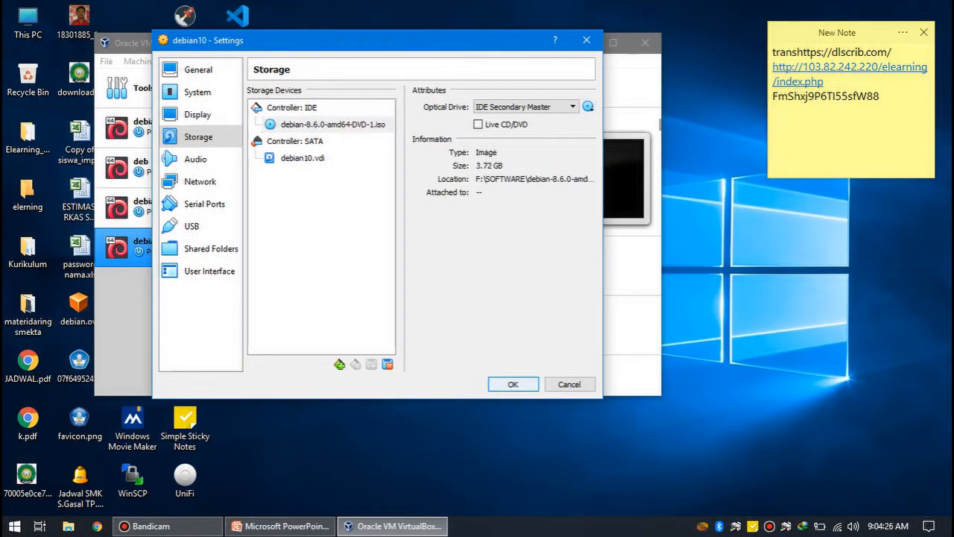
pyautogui.click(513, 384)
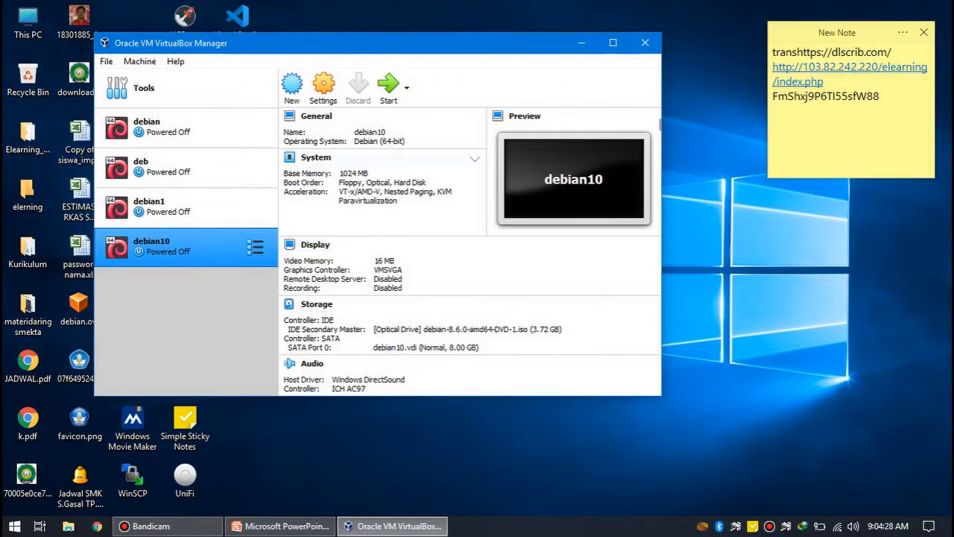
# - Start debian10 with the Debian ISO as start-up disk and boot the text-mode Install option
pyautogui.click(389, 86)
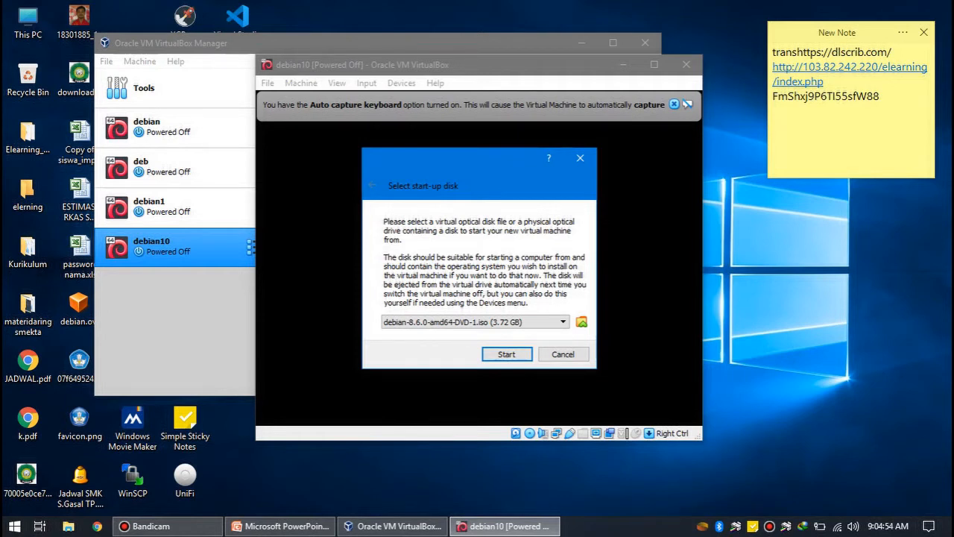
pyautogui.click(506, 354)
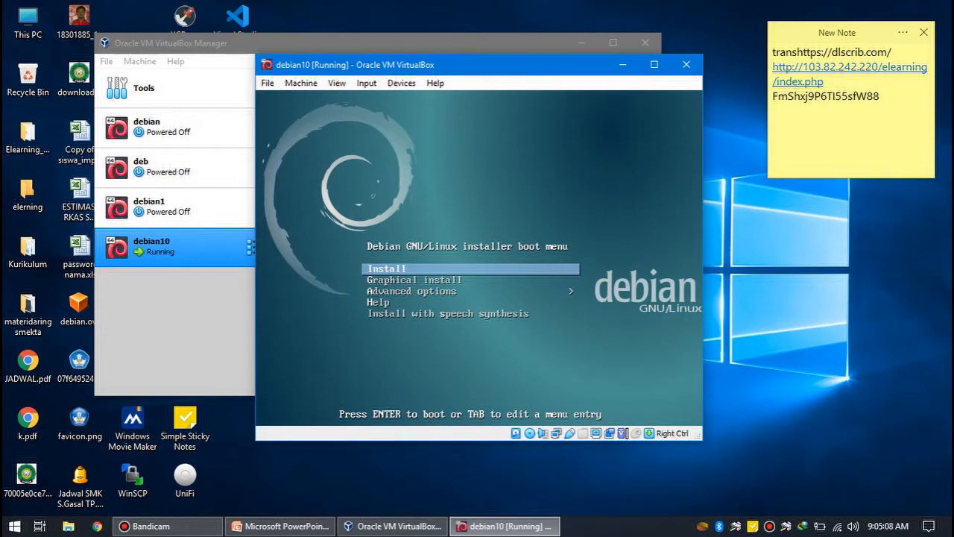
pyautogui.press('Down')
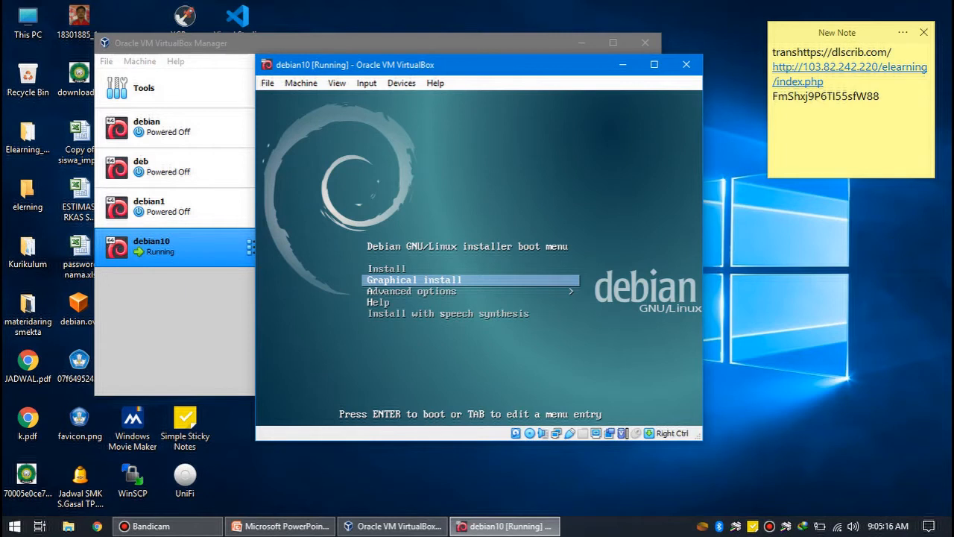
pyautogui.press('Up')
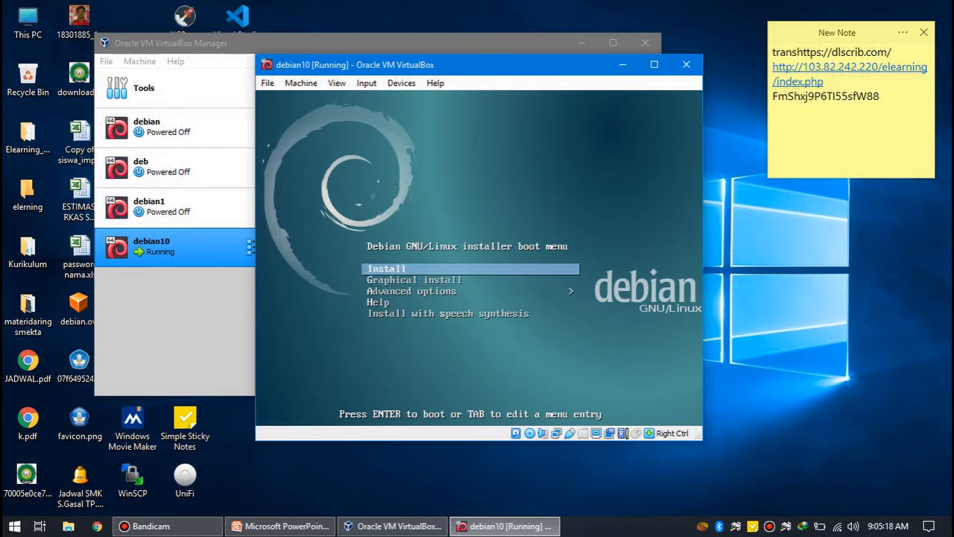
pyautogui.press('Return')
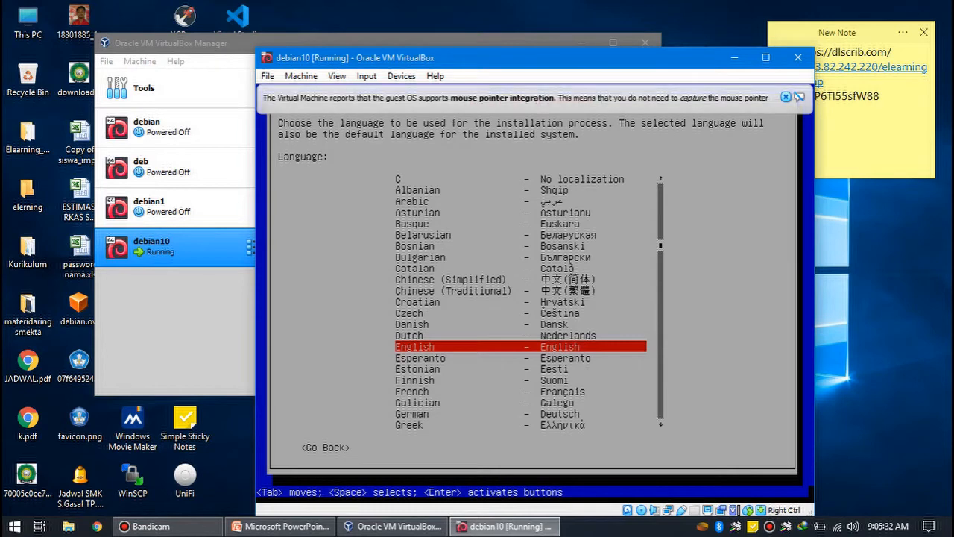
# - Dismiss the mouse pointer integration notice and choose English as the installation language
pyautogui.click(785, 97)
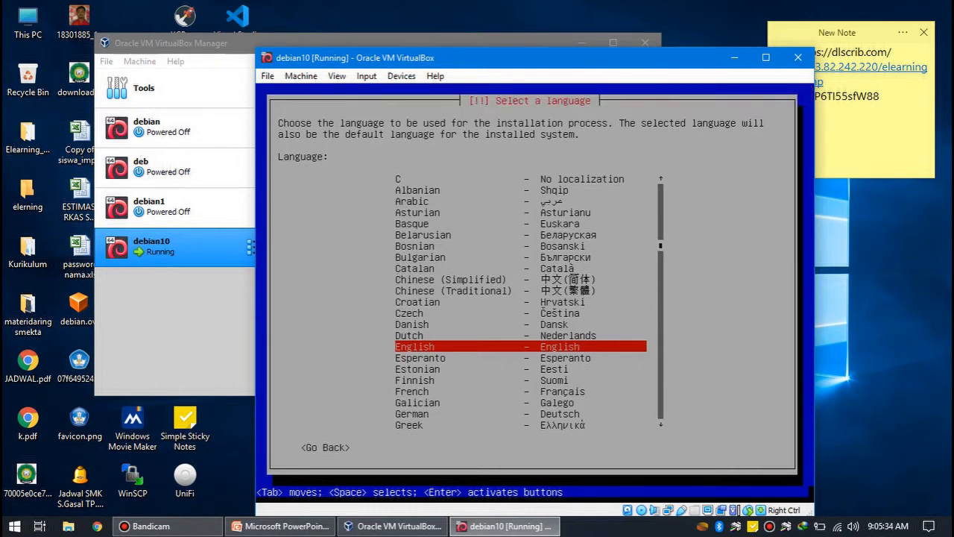
pyautogui.press('Down')
pyautogui.press('Down')
pyautogui.press('Down')
pyautogui.press('Down')
pyautogui.press('Down')
pyautogui.press('Down')
pyautogui.press('Down')
pyautogui.press('Down')
pyautogui.press('Down')
pyautogui.press('Down')
pyautogui.press('Down')
pyautogui.press('Down')
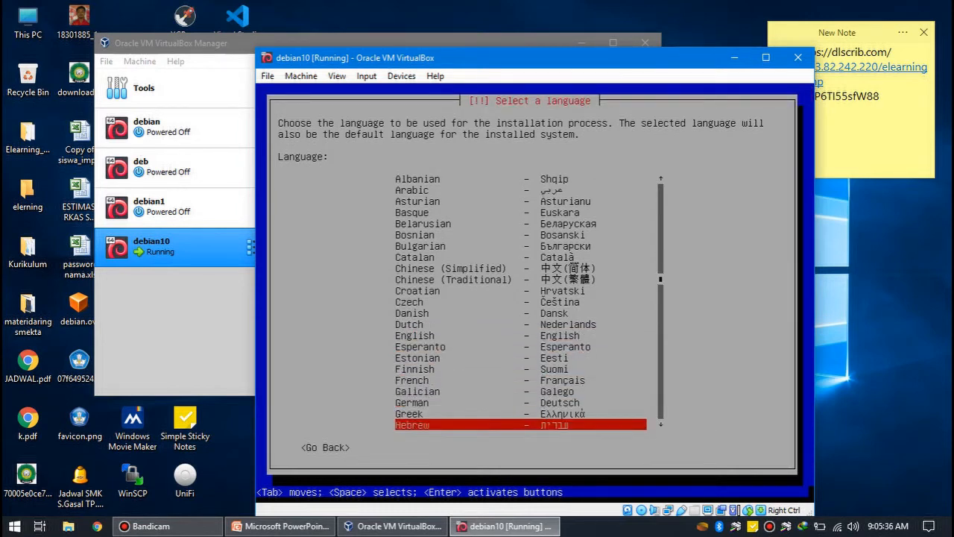
pyautogui.press('Down')
pyautogui.press('Up')
pyautogui.press('Up')
pyautogui.press('Up')
pyautogui.press('Up')
pyautogui.press('Up')
pyautogui.press('Up')
pyautogui.press('Up')
pyautogui.press('Up')
pyautogui.press('Up')
pyautogui.press('Up')
pyautogui.press('Up')
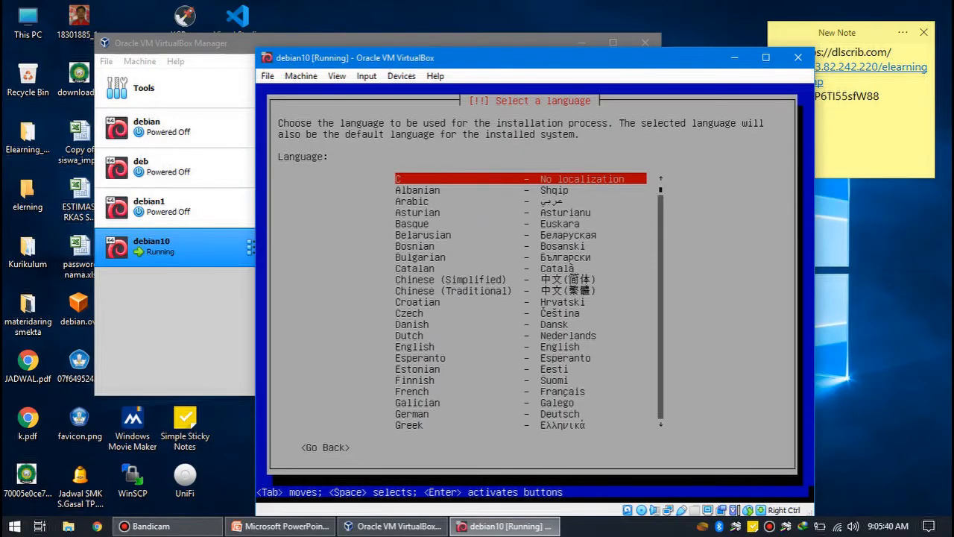
pyautogui.press('Down')
pyautogui.press('Down')
pyautogui.press('Down')
pyautogui.press('Down')
pyautogui.press('Down')
pyautogui.press('Down')
pyautogui.press('Down')
pyautogui.press('Down')
pyautogui.press('Down')
pyautogui.press('Down')
pyautogui.press('Down')
pyautogui.press('Down')
pyautogui.press('Down')
pyautogui.press('Down')
pyautogui.press('Down')
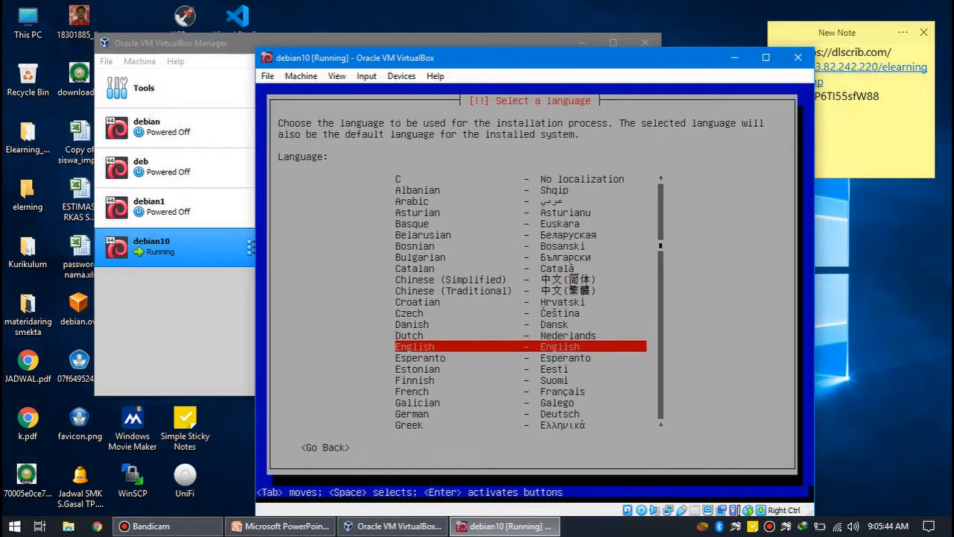
pyautogui.press('Return')
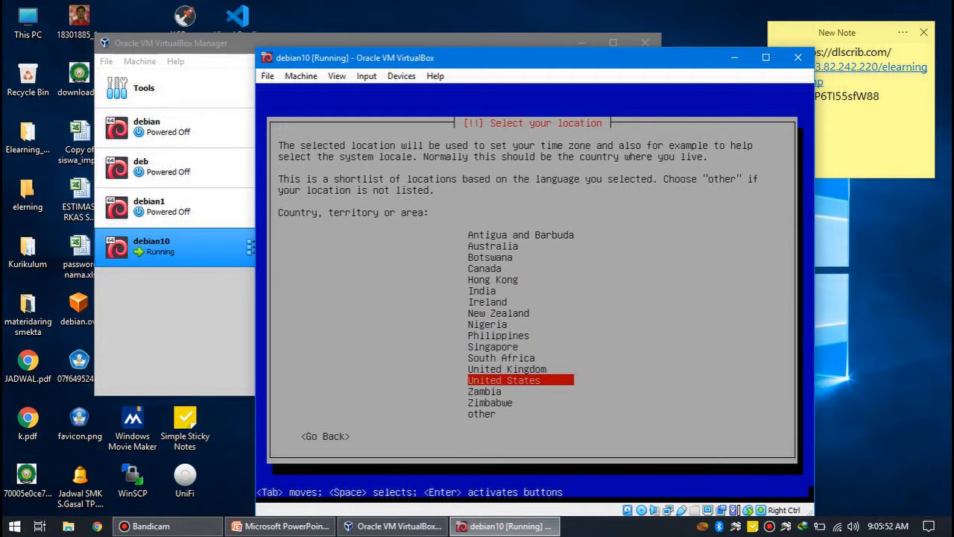
# - Set the installer location to a country in Asia, going through "other" in the location shortlist
pyautogui.press('Down')
pyautogui.press('Down')
pyautogui.press('Down')
pyautogui.press('Return')
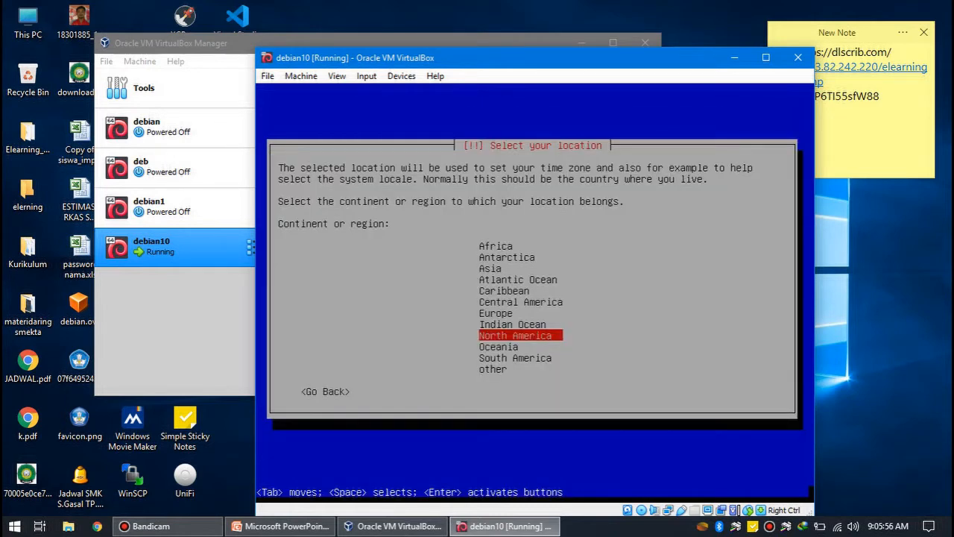
pyautogui.press('Up')
pyautogui.press('Up')
pyautogui.press('Up')
pyautogui.press('Up')
pyautogui.press('Up')
pyautogui.press('Up')
pyautogui.press('Return')
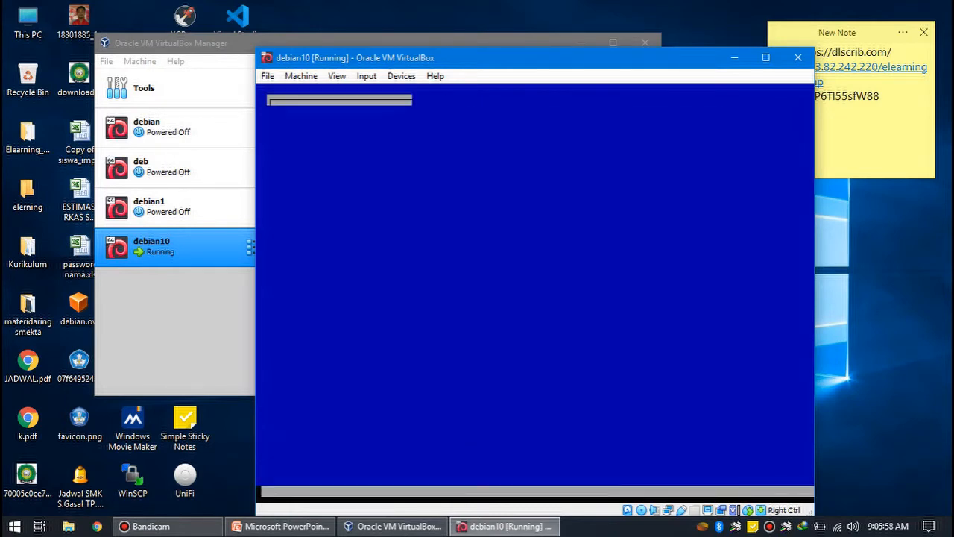
pyautogui.press('Down')
pyautogui.press('Down')
pyautogui.press('Down')
pyautogui.press('Down')
pyautogui.press('Down')
pyautogui.press('Down')
pyautogui.press('Down')
pyautogui.press('Down')
pyautogui.press('Down')
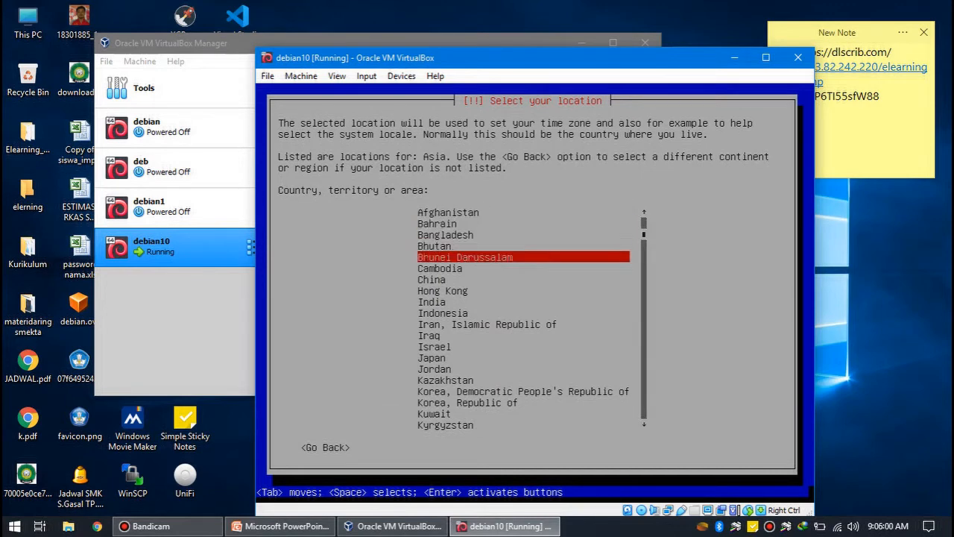
pyautogui.press('Return')
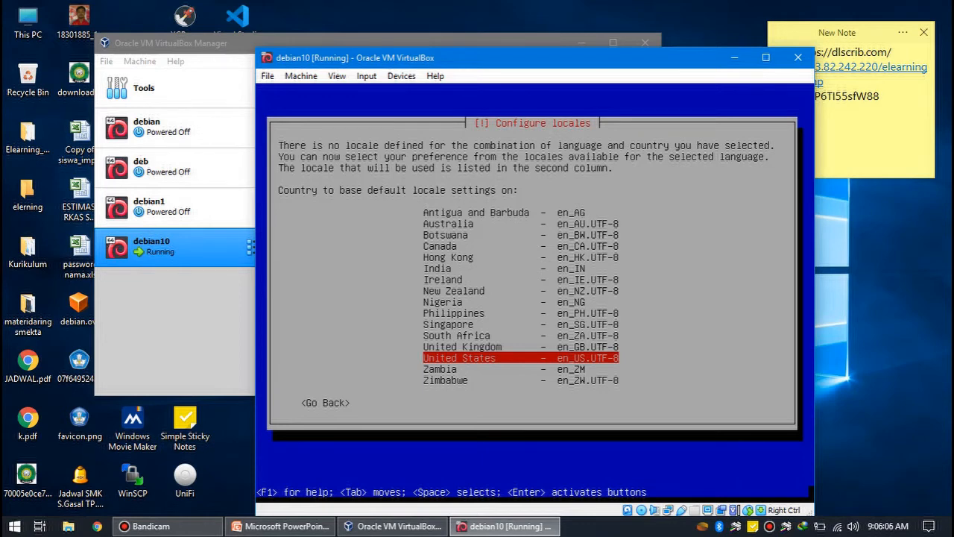
# - Base the default locale on United States (en_US.UTF-8) and use the American English keymap
pyautogui.press('Return')
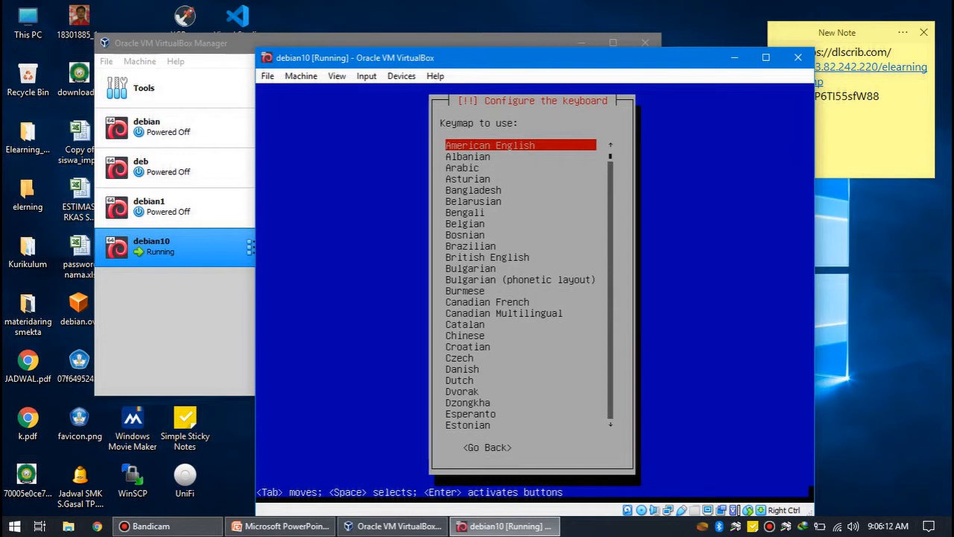
pyautogui.press('Return')
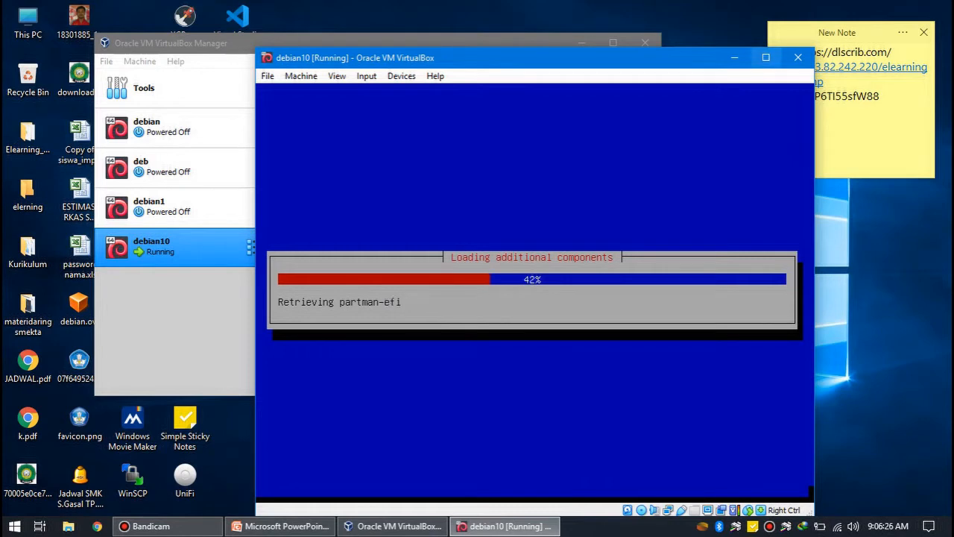
# - Maximize the virtual machine window, then keep debian as the hostname and leave the domain name blank
pyautogui.click(766, 57)
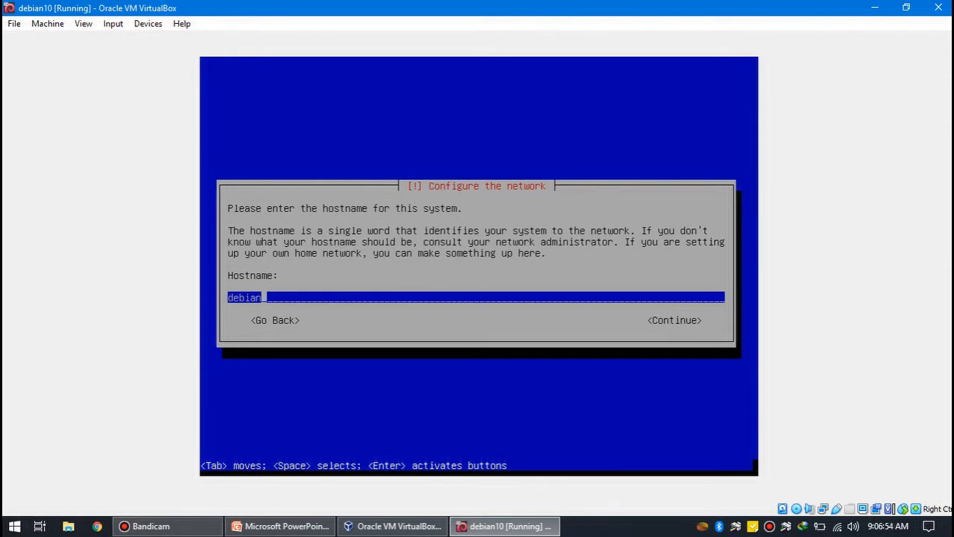
pyautogui.press('Return')
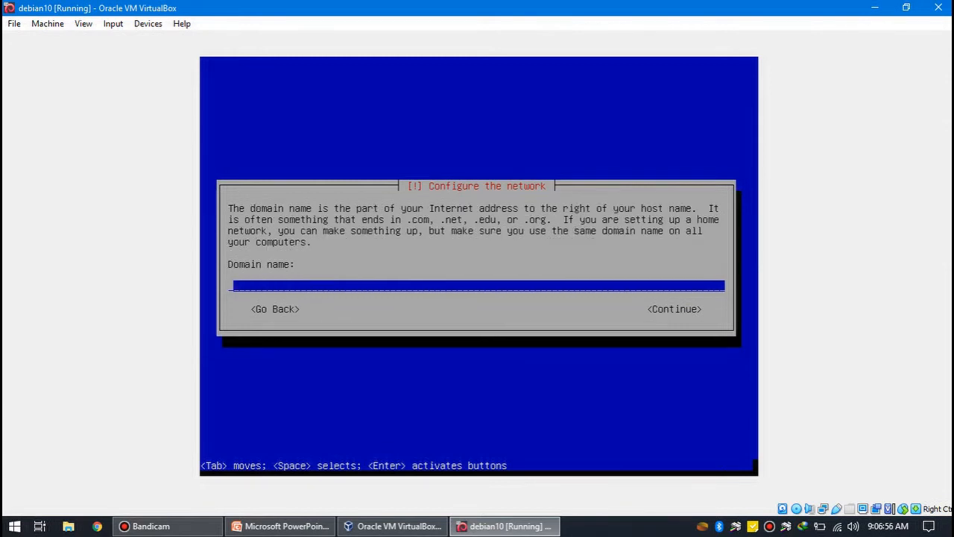
pyautogui.press('Return')
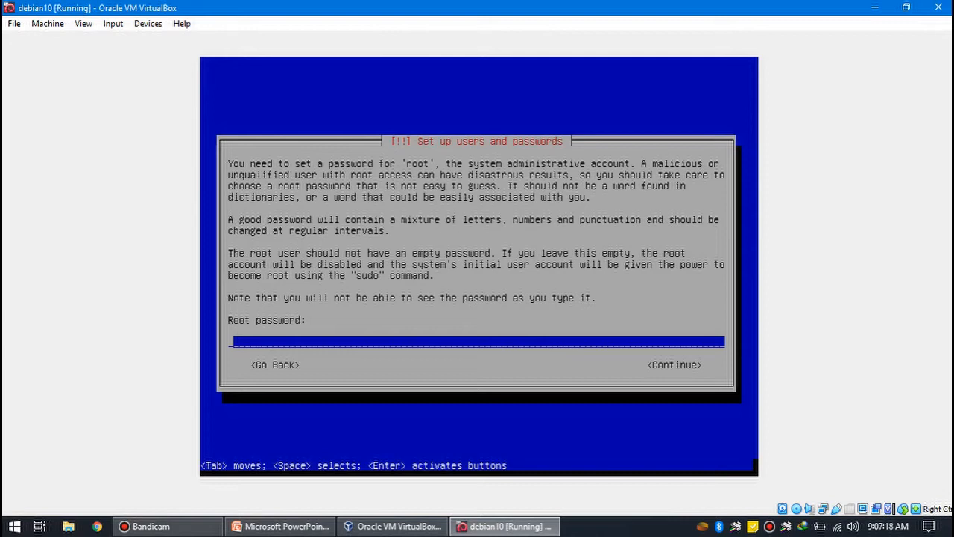
# - Enter the root password and re-enter it for verification
pyautogui.write('*')
pyautogui.press('Return')
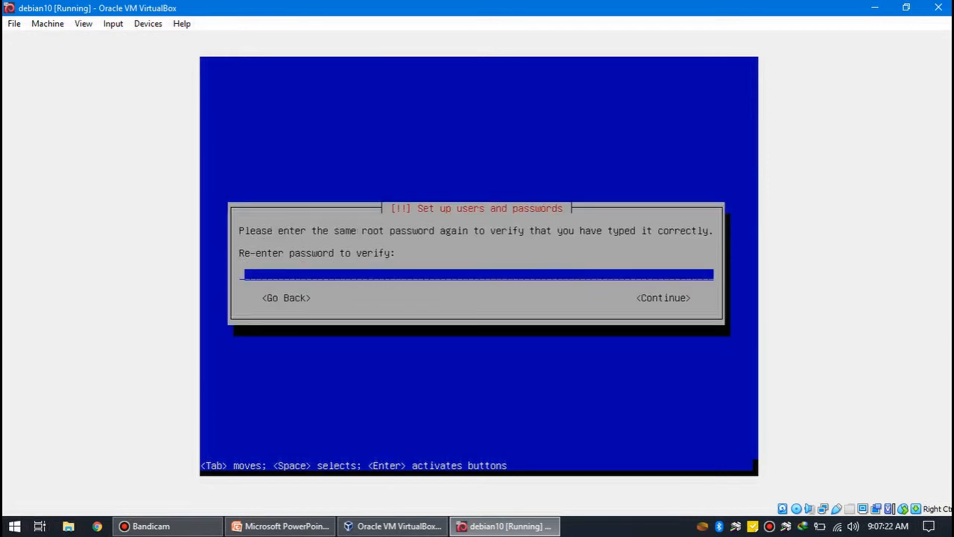
pyautogui.write('*')
pyautogui.press('Return')
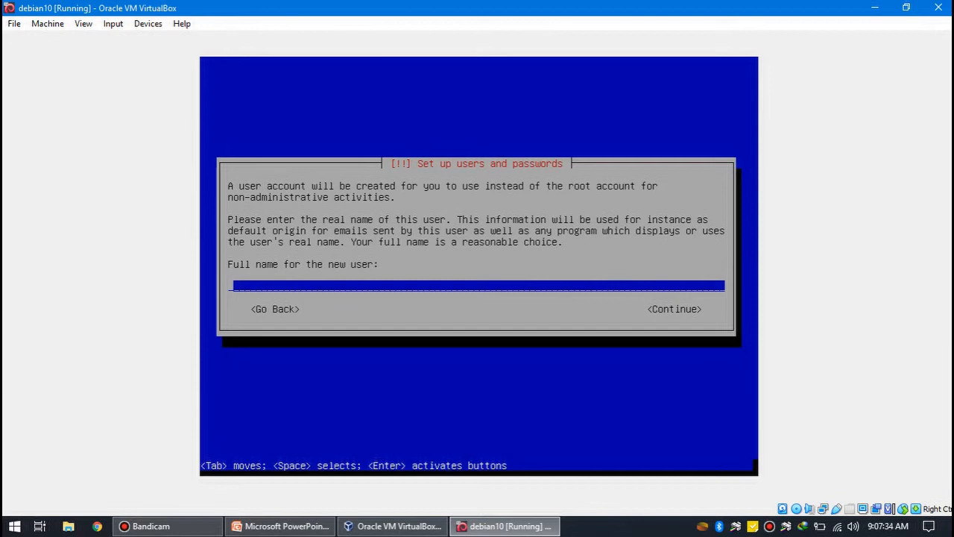
# - Create the regular user account with debian as both the full name and the username
pyautogui.write('debian')
pyautogui.press('Return')
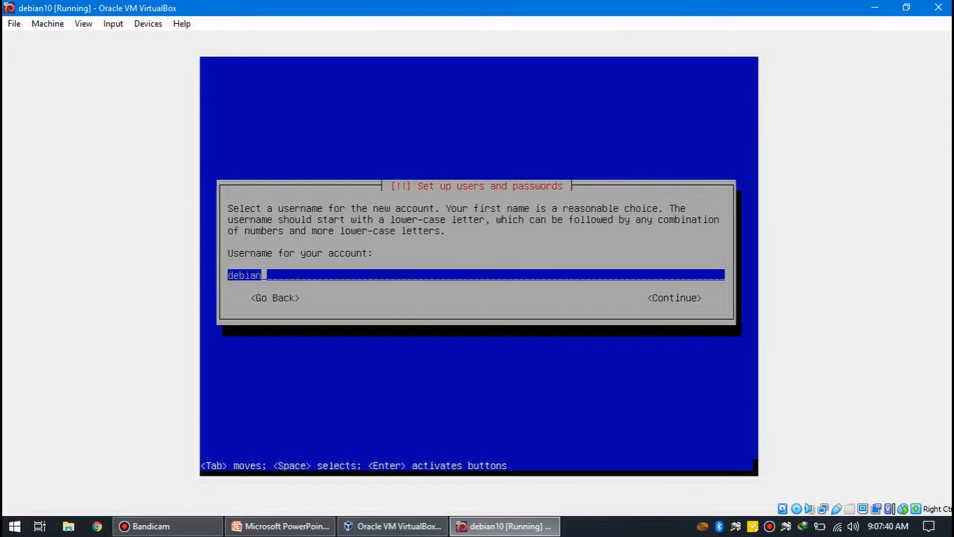
pyautogui.press('Return')
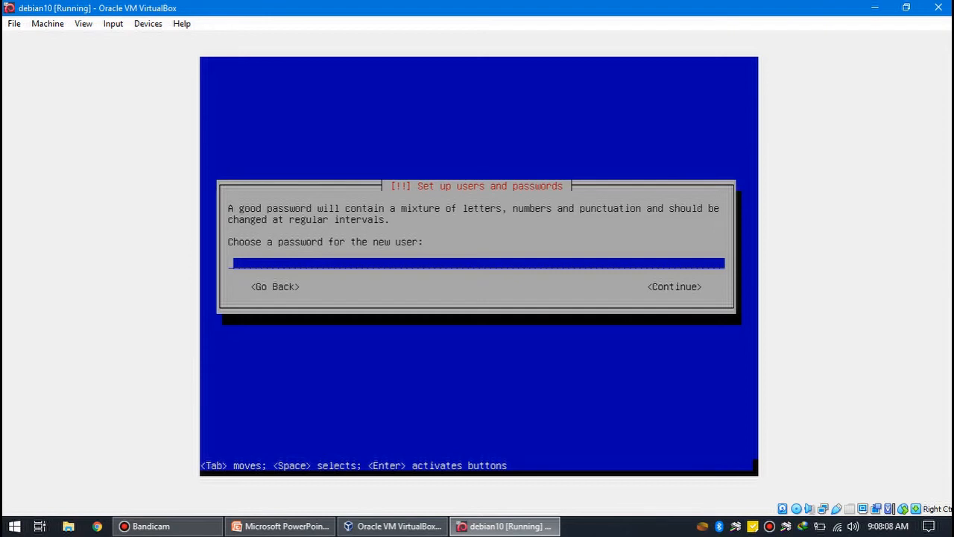
# - Enter and verify the new user's password, then set the time zone to Western (Sumatra, Jakarta, Java, West and Central Kalimantan)
pyautogui.write('1')
pyautogui.press('Return')
pyautogui.write('1')
pyautogui.press('Return')
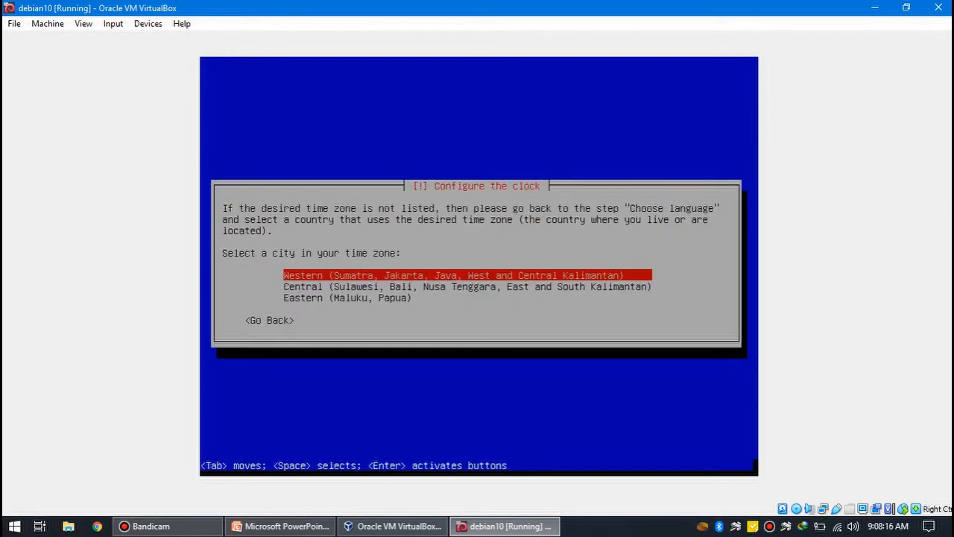
pyautogui.press('Return')
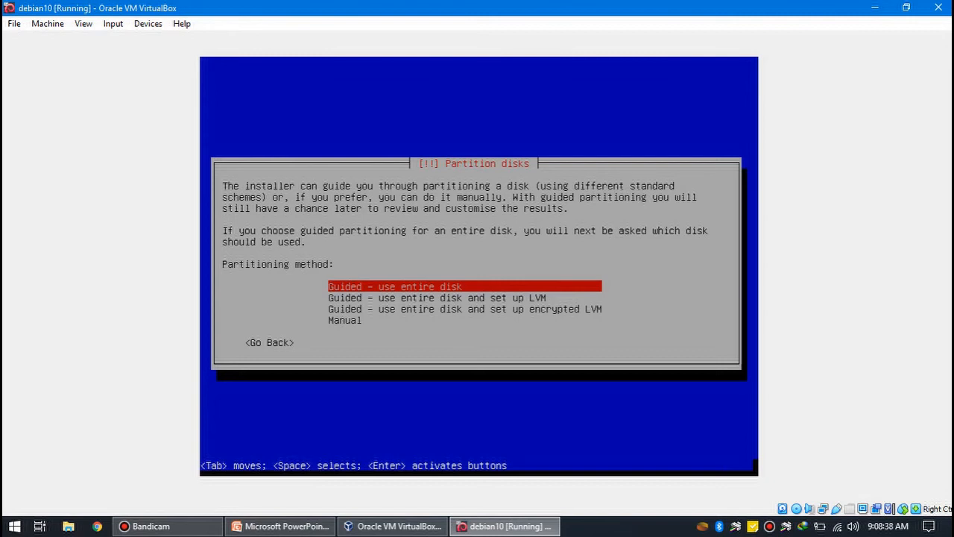
pyautogui.press('Return')
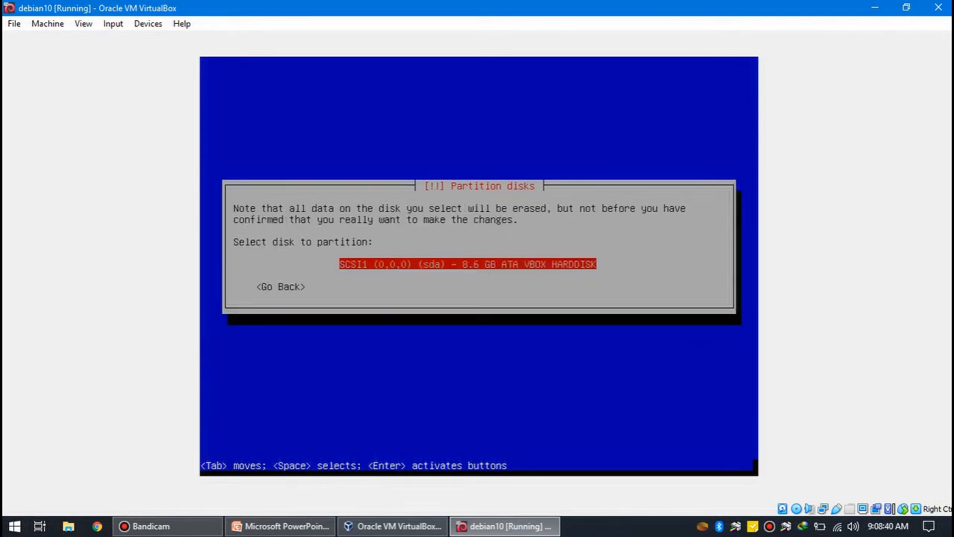
pyautogui.press('Return')
pyautogui.press('Down')
pyautogui.press('Down')
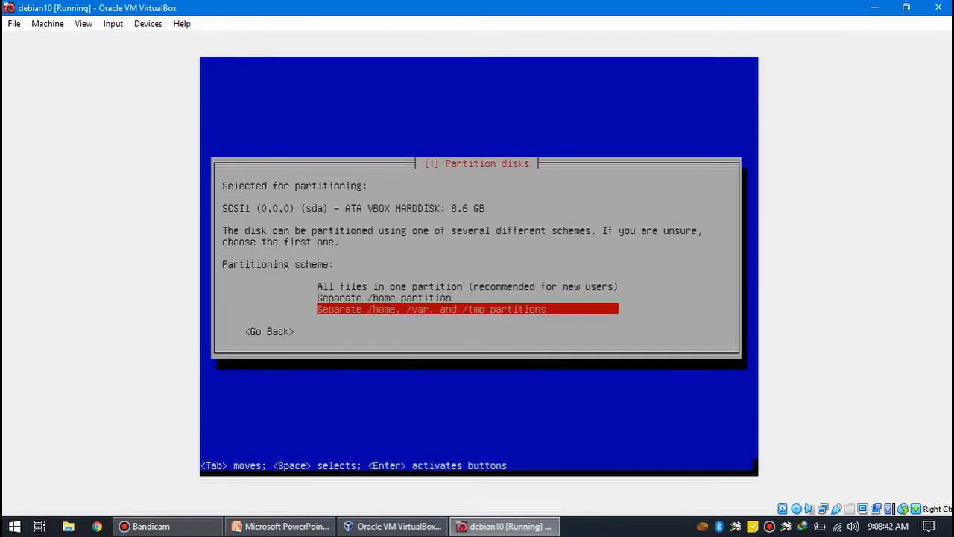
pyautogui.press('Tab')
pyautogui.press('Return')
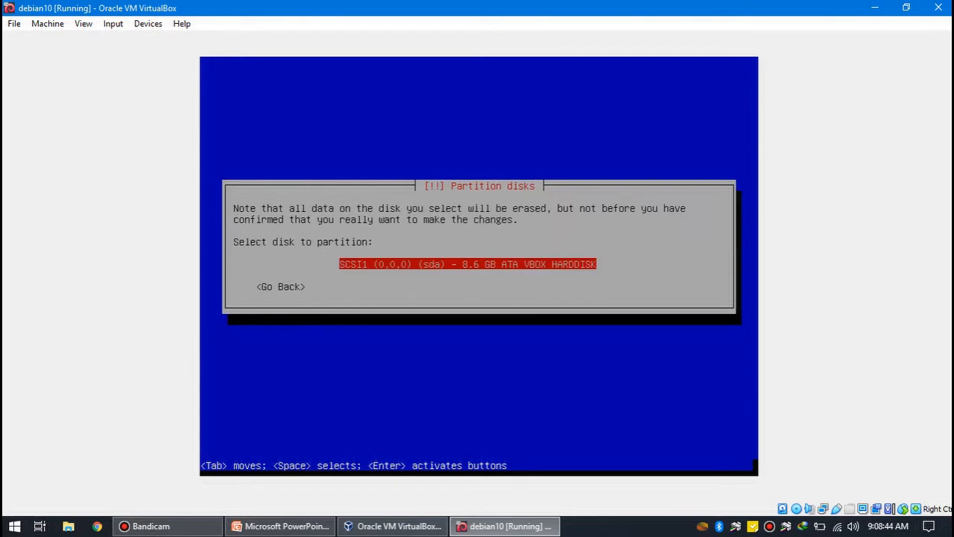
pyautogui.press('Tab')
pyautogui.press('Return')
# - Choose the Manual partitioning method, go back to the installer main menu and reopen Partition disks
pyautogui.press('Down')
pyautogui.press('Down')
pyautogui.press('Down')
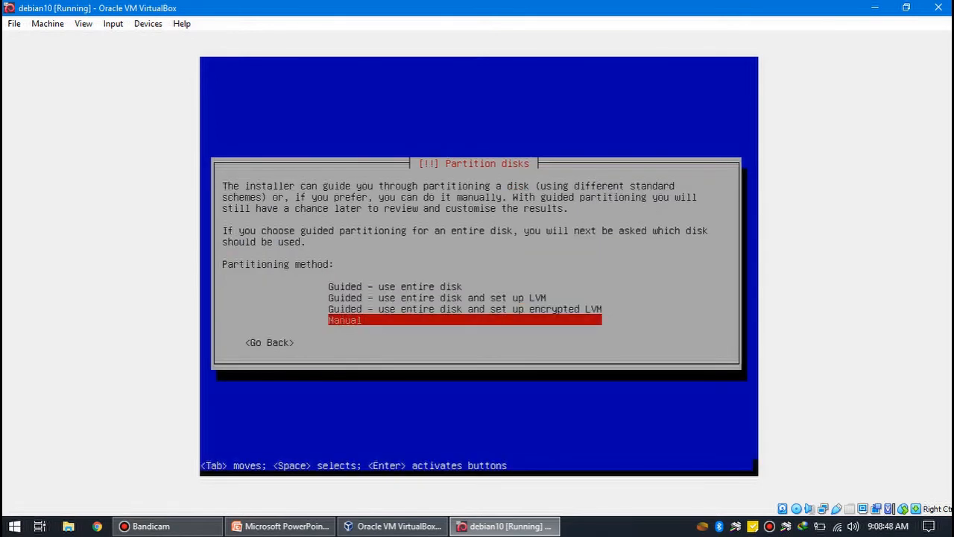
pyautogui.press('Return')
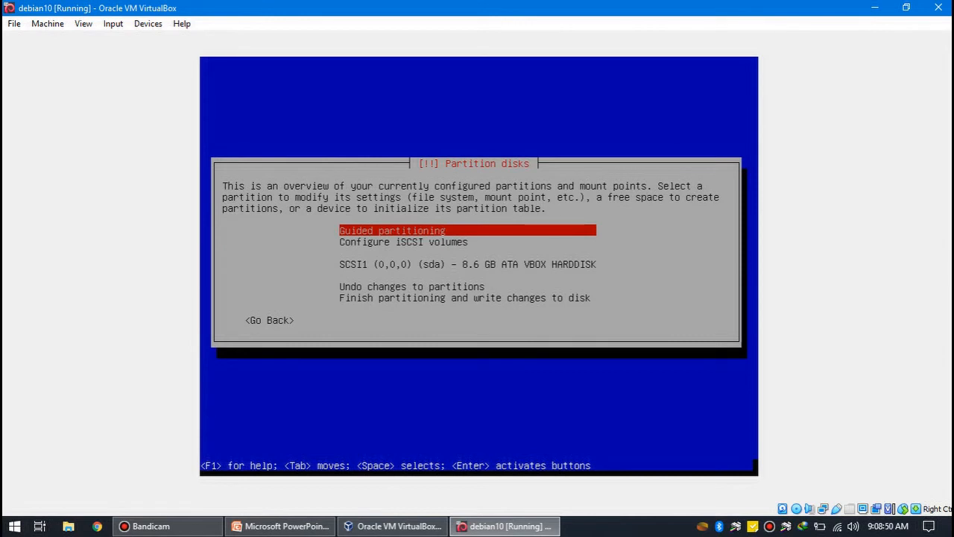
pyautogui.press('Down')
pyautogui.press('Down')
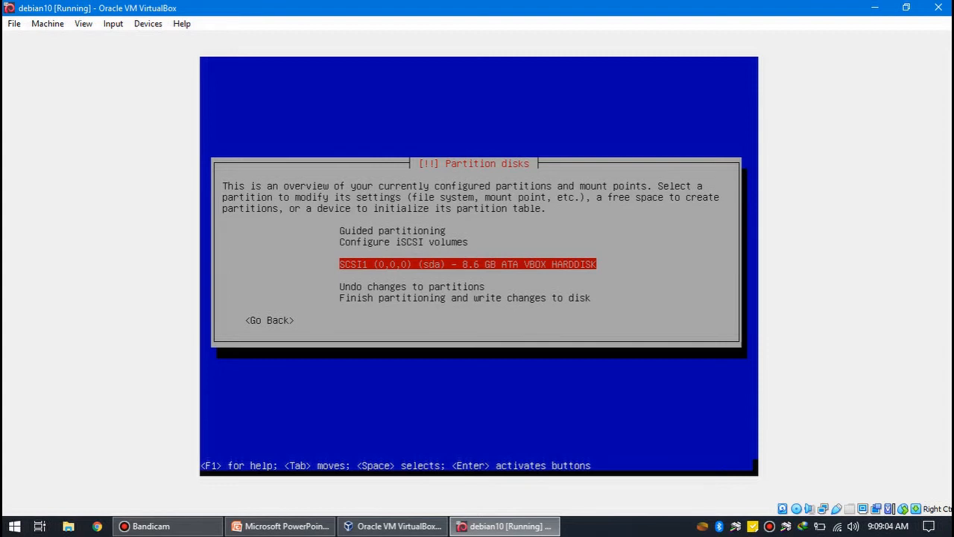
pyautogui.press('Tab')
pyautogui.press('Return')
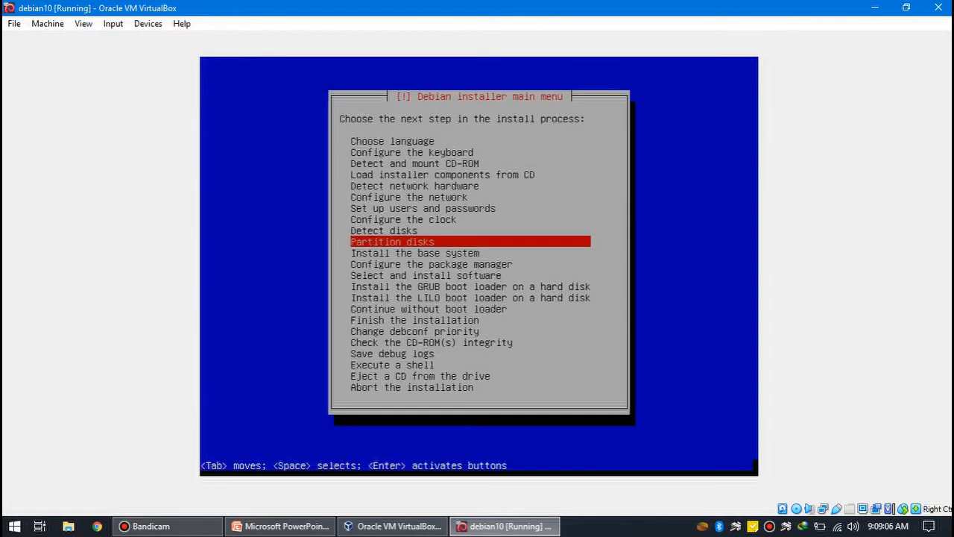
pyautogui.press('Return')
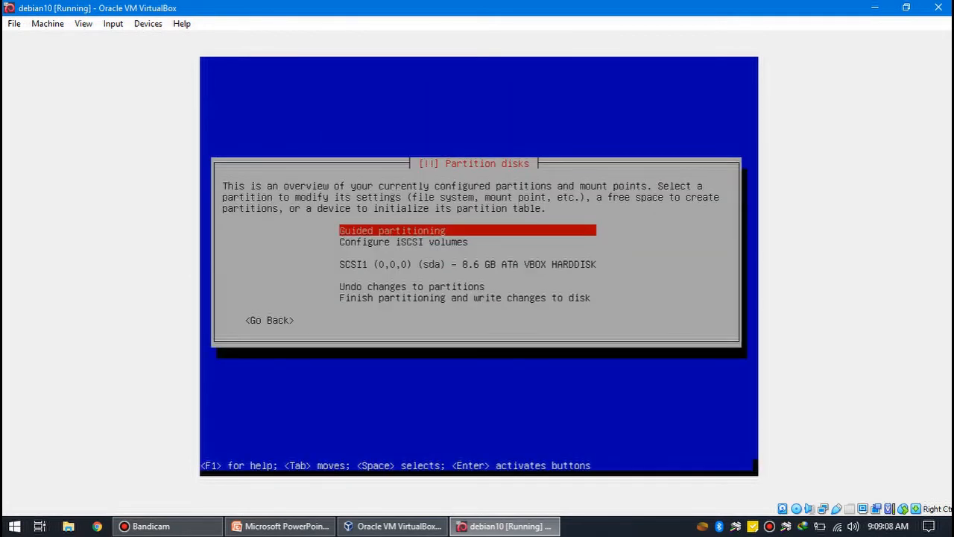
# - Try to finish partitioning without any partitions defined, then undo the changes to partitions
pyautogui.press('Down')
pyautogui.press('Down')
pyautogui.press('Down')
pyautogui.press('Down')
pyautogui.press('Return')
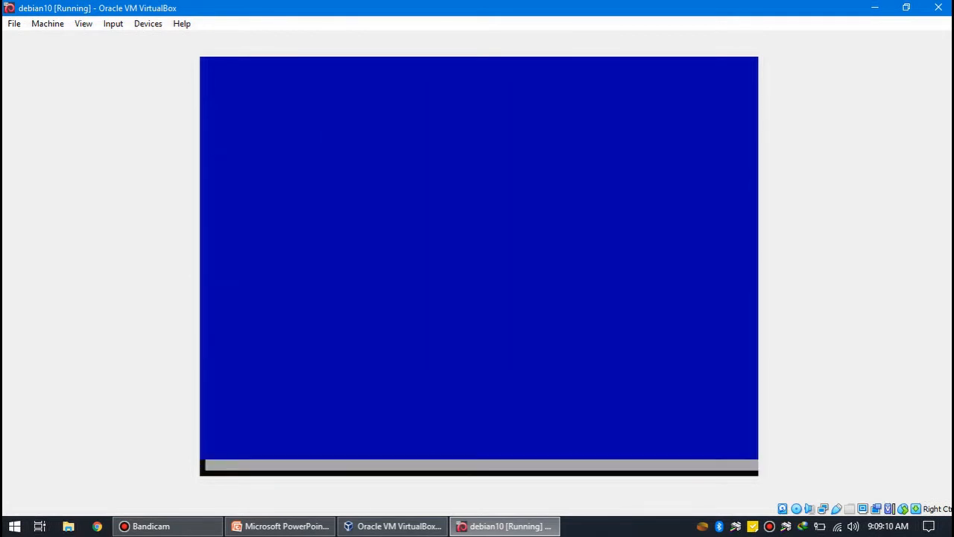
pyautogui.press('Return')
pyautogui.press('Up')
pyautogui.press('Return')
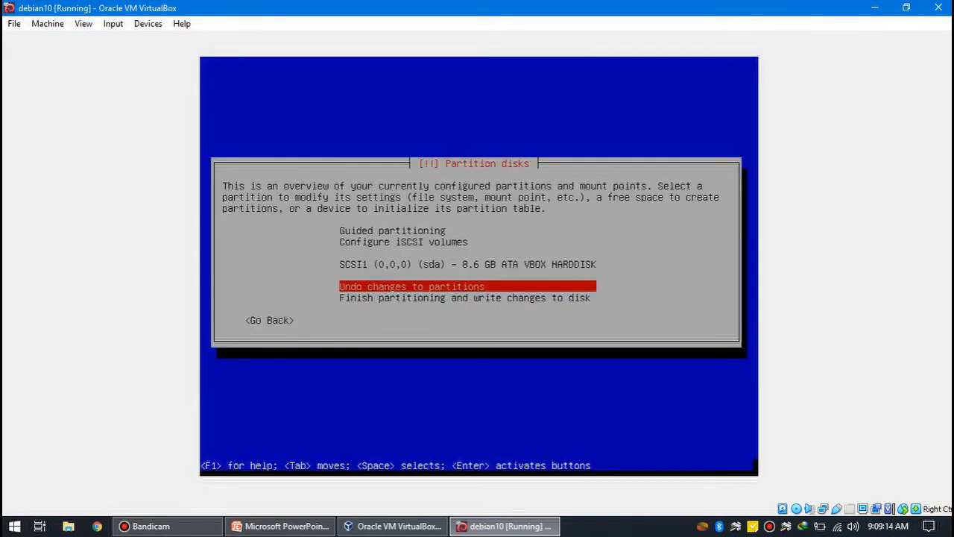
# - Partition the whole 8.6 GB sda disk with guided partitioning, using the entire disk and keeping all files in one partition
pyautogui.press('Up')
pyautogui.press('Up')
pyautogui.press('Up')
pyautogui.press('Return')
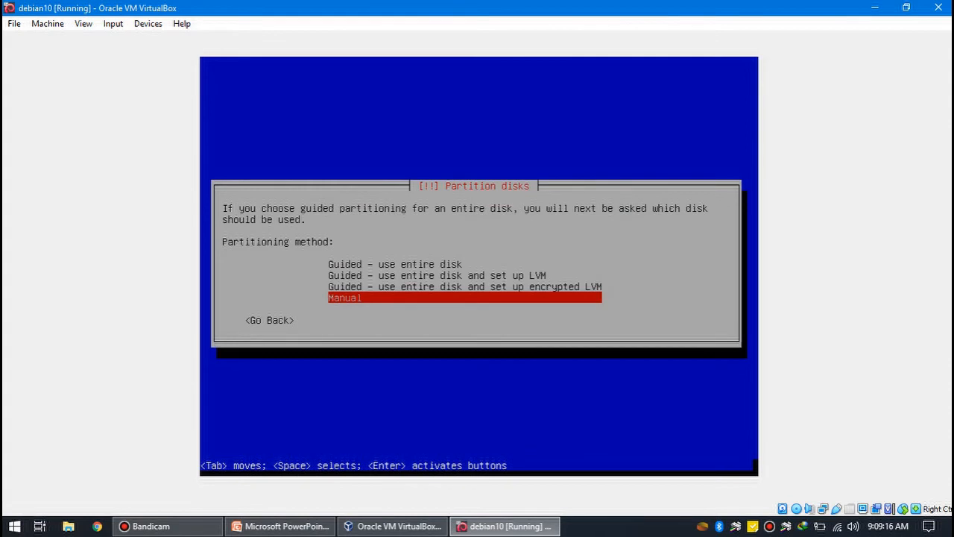
pyautogui.press('Up')
pyautogui.press('Up')
pyautogui.press('Up')
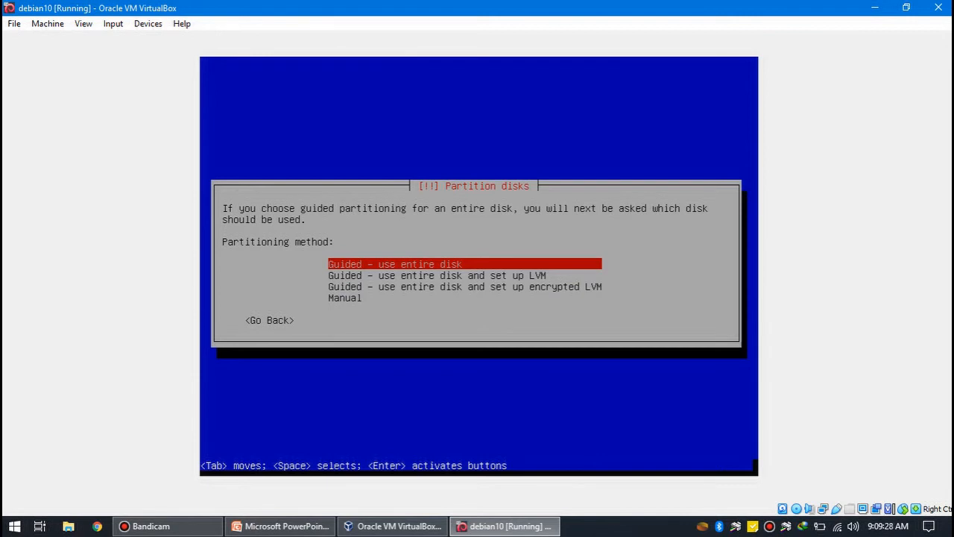
pyautogui.press('Return')
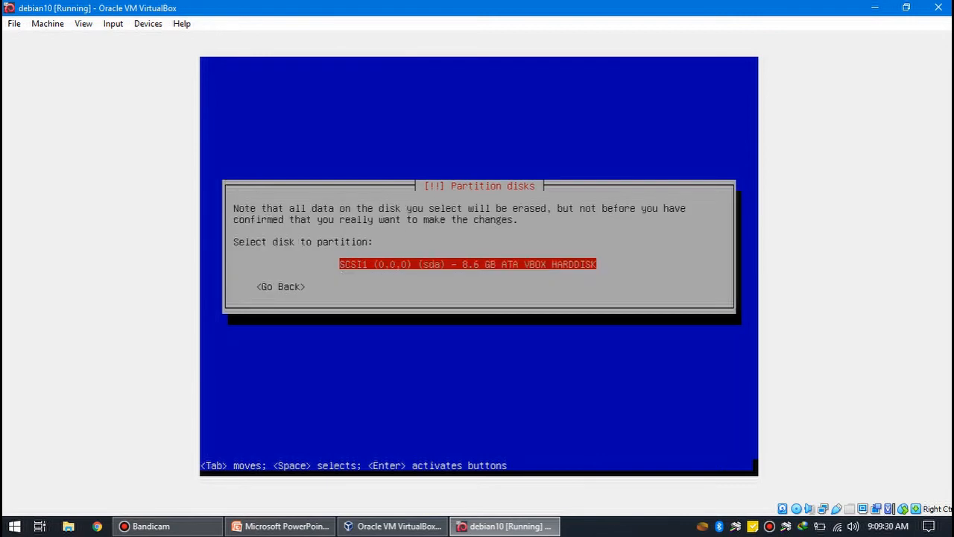
pyautogui.press('Return')
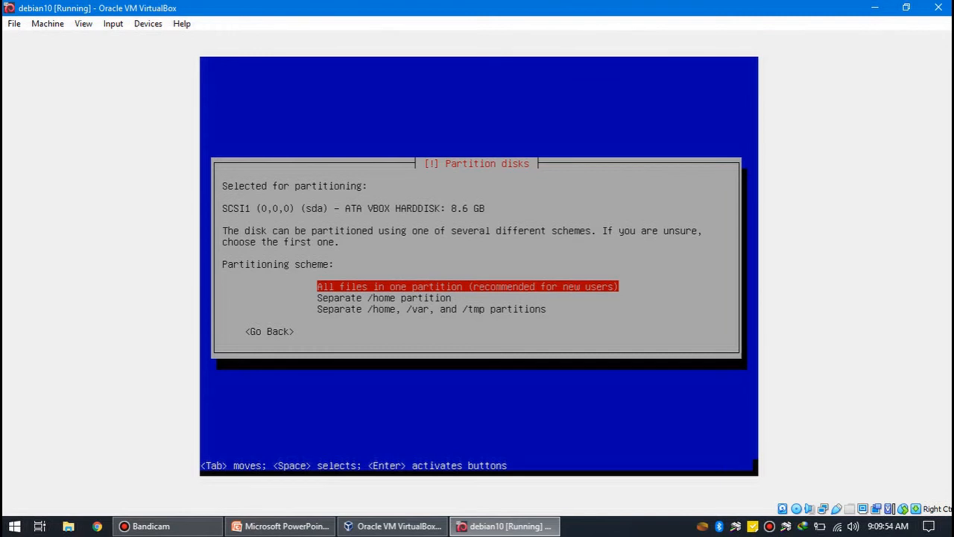
pyautogui.press('Return')
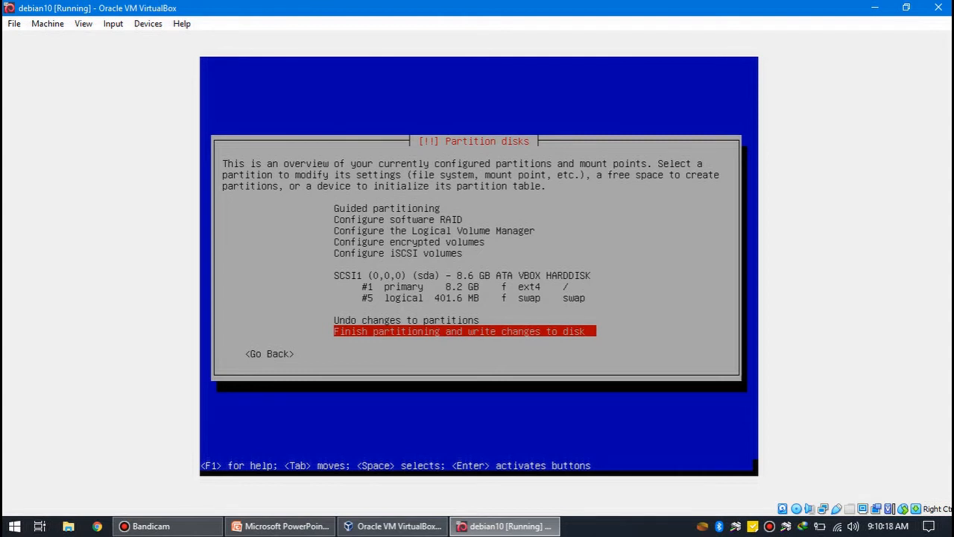
# - Finish partitioning and agree to write the changes to the disk
pyautogui.press('Return')
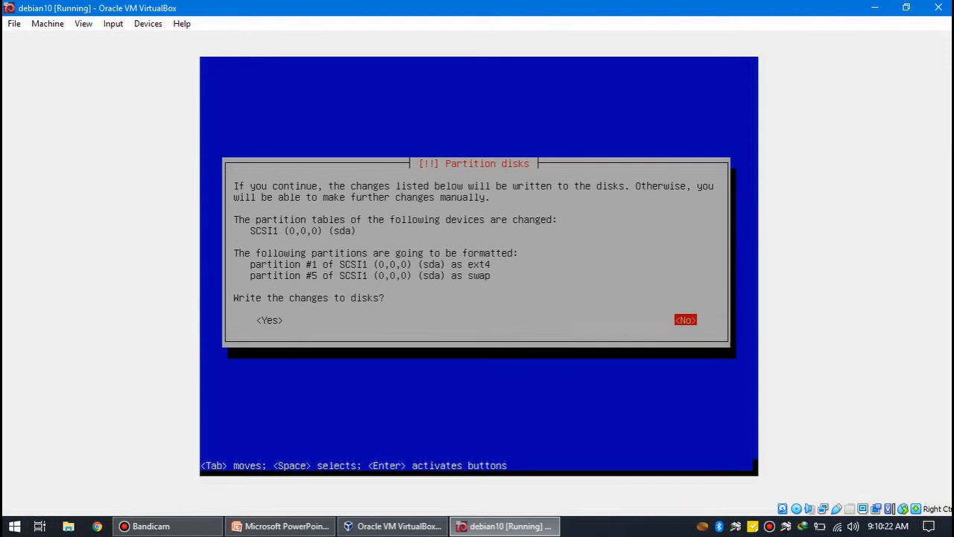
pyautogui.press('Tab')
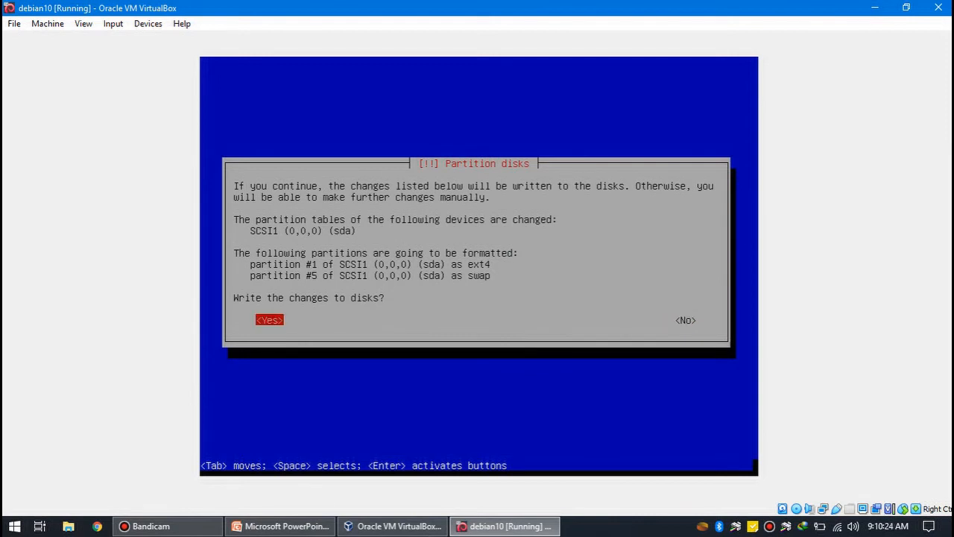
pyautogui.press('Return')
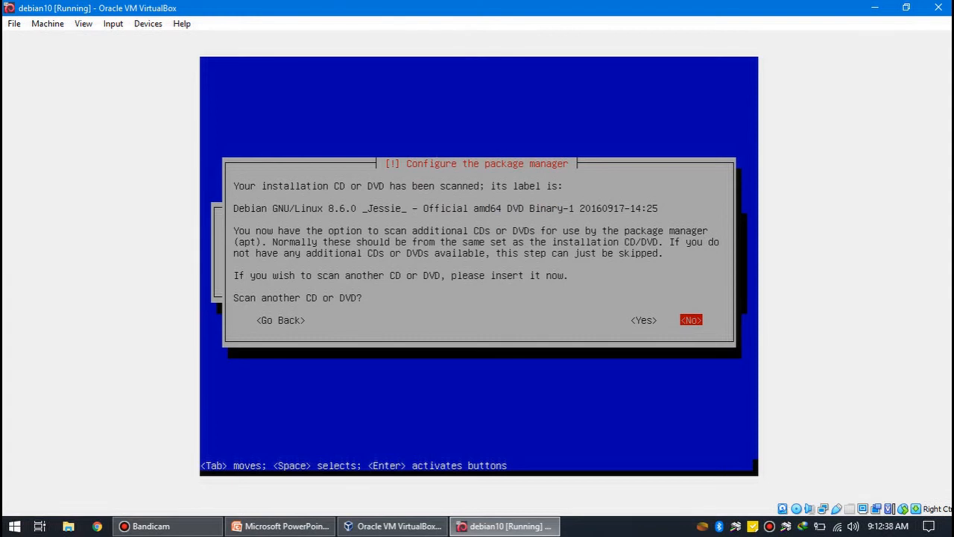
# - Decline scanning another CD or DVD, using a network mirror and participating in the package usage survey
pyautogui.press('Return')
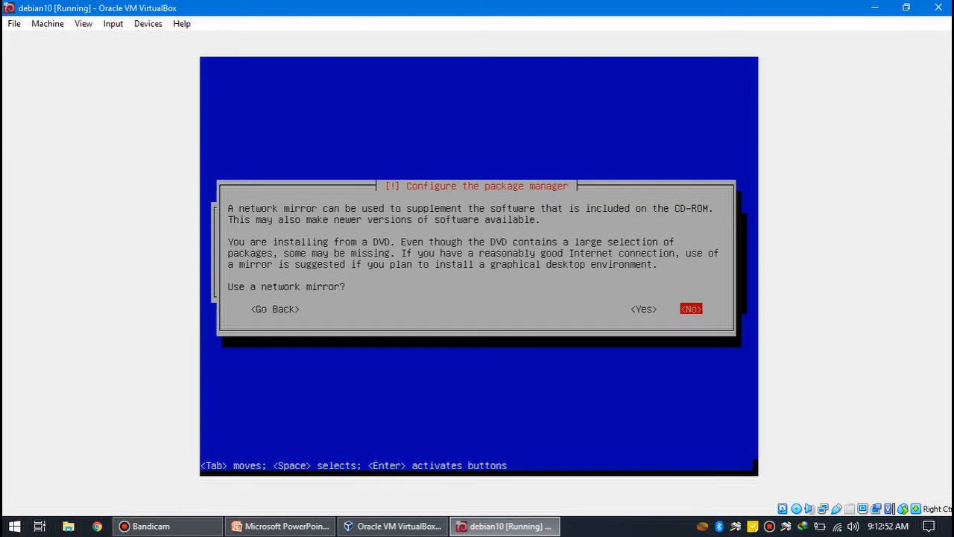
pyautogui.press('Return')
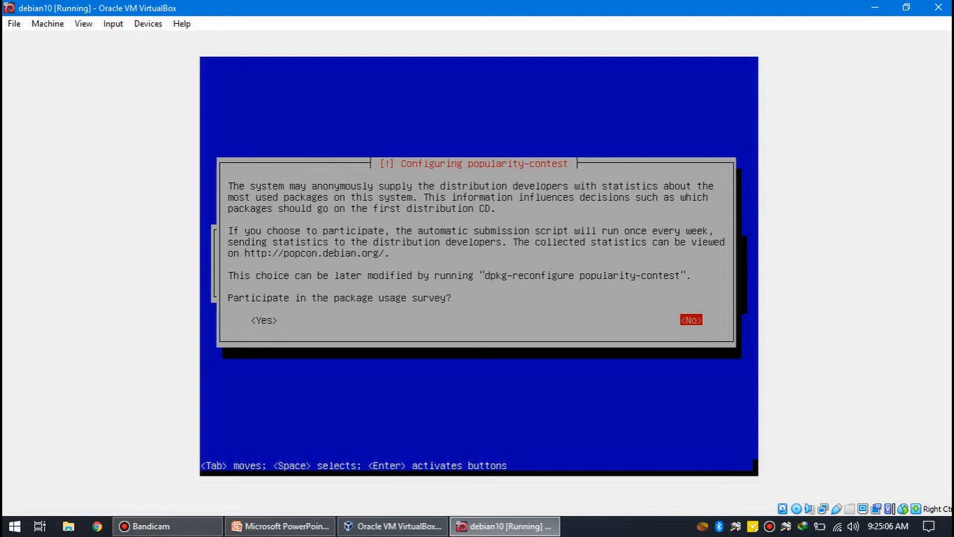
pyautogui.press('Return')
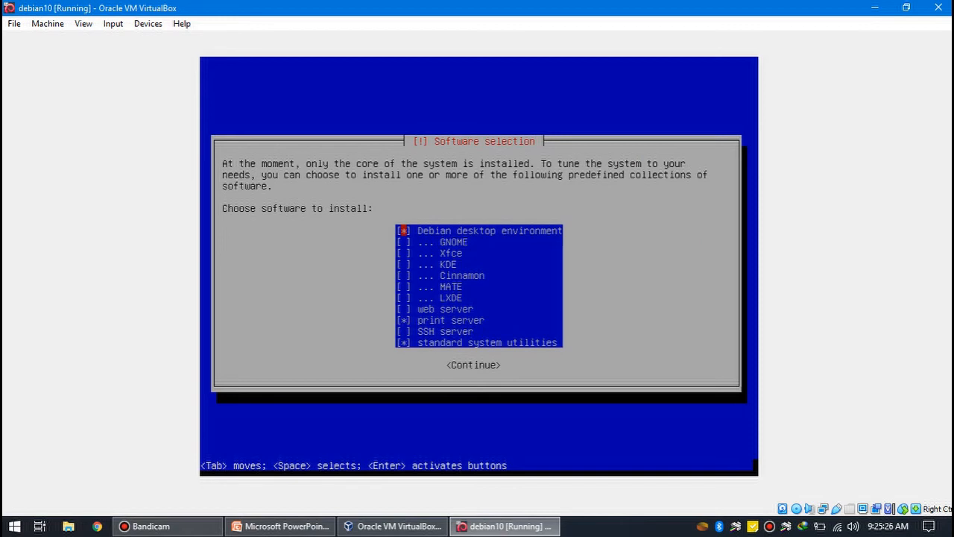
# - Adjust the selection of predefined software collections and start installing them
pyautogui.press('Down')
pyautogui.press('Down')
pyautogui.press('Down')
pyautogui.press('Down')
pyautogui.press('Down')
pyautogui.press('Down')
pyautogui.press('Down')
pyautogui.press('Down')
pyautogui.press('Down')
pyautogui.press('Down')
pyautogui.press('Up')
pyautogui.press('space')
pyautogui.press('Return')
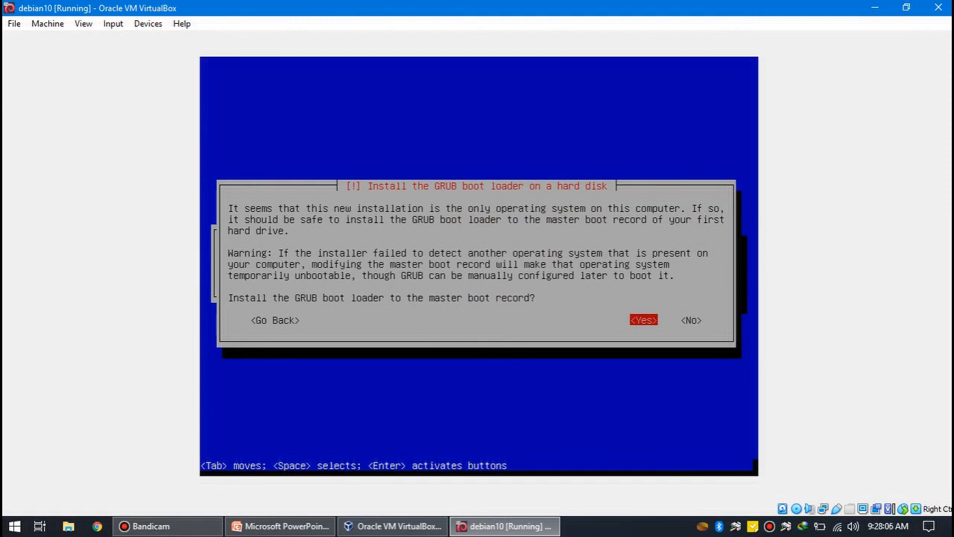
# - Install the GRUB boot loader to the master boot record of /dev/sda
pyautogui.press('Return')
pyautogui.press('Down')
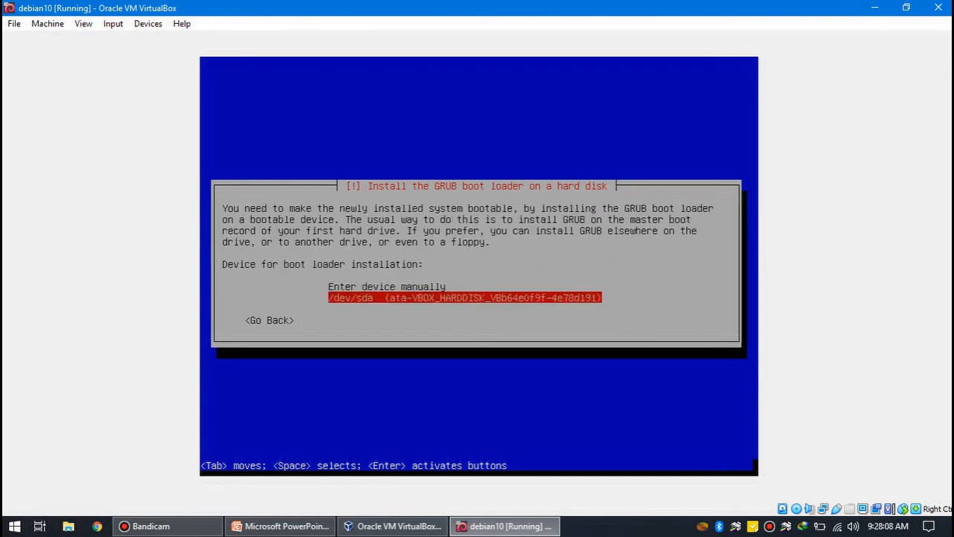
pyautogui.press('Return')
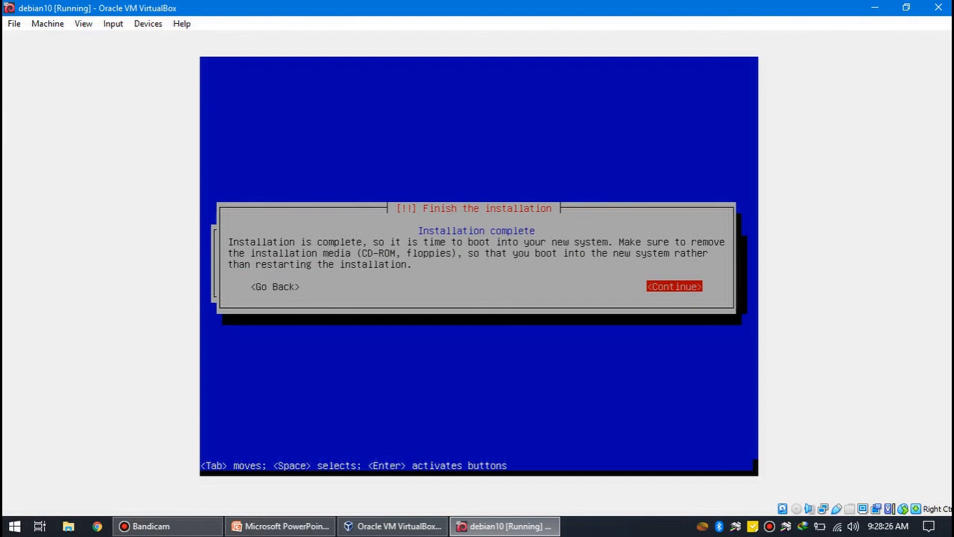
# - Finish the installation to reboot the virtual machine and select the Debian GNU/Linux boot entry
pyautogui.press('Return')
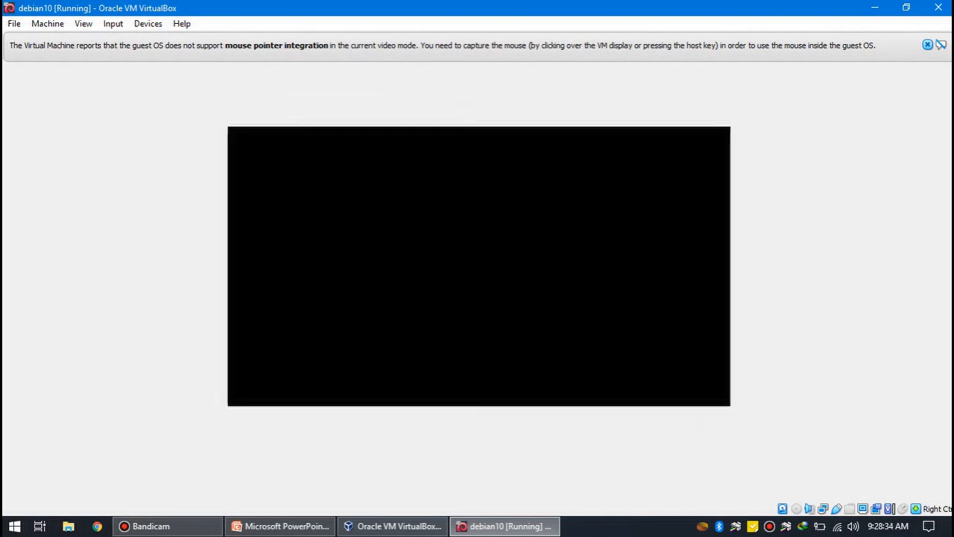
pyautogui.press('Down')
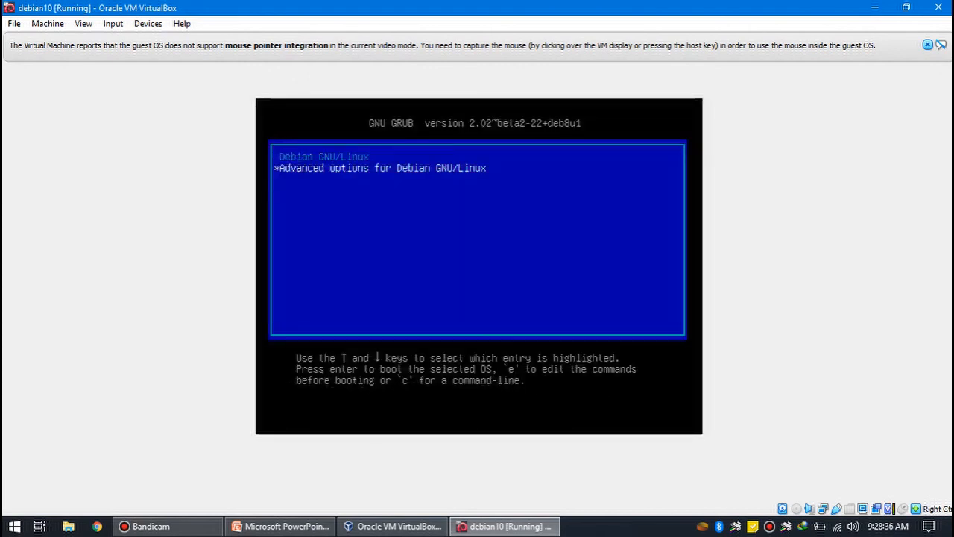
pyautogui.press('Up')
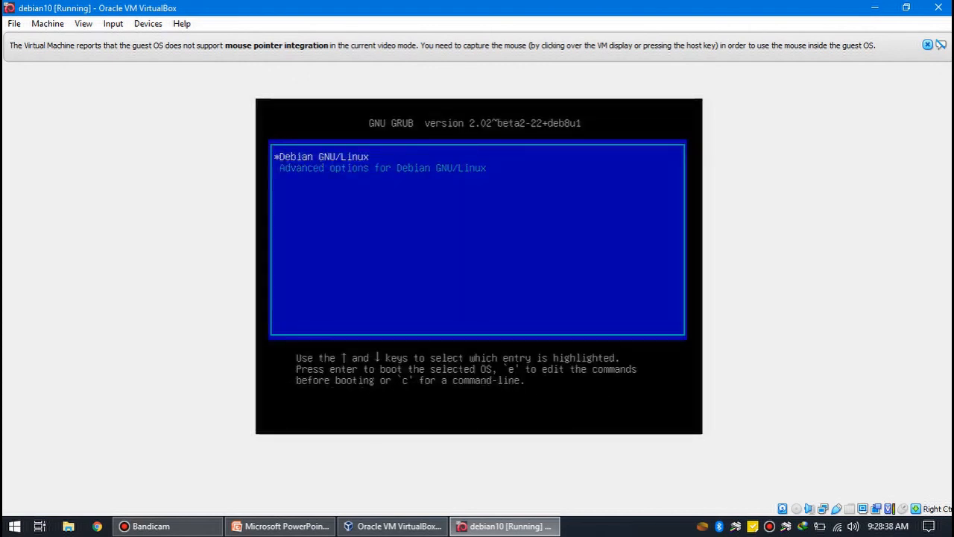